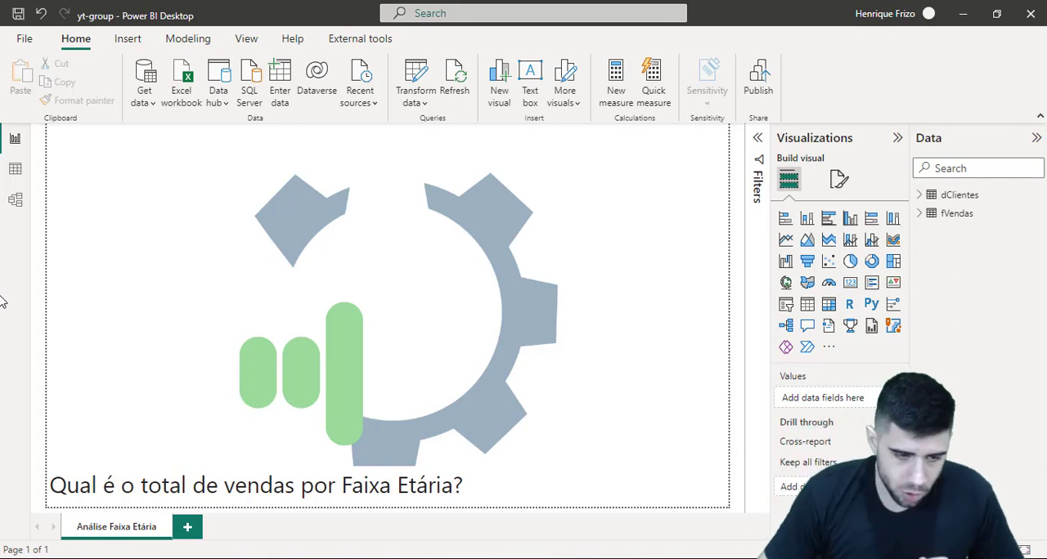
Examine the columns of the dClientes table in the data view
click(15, 170)
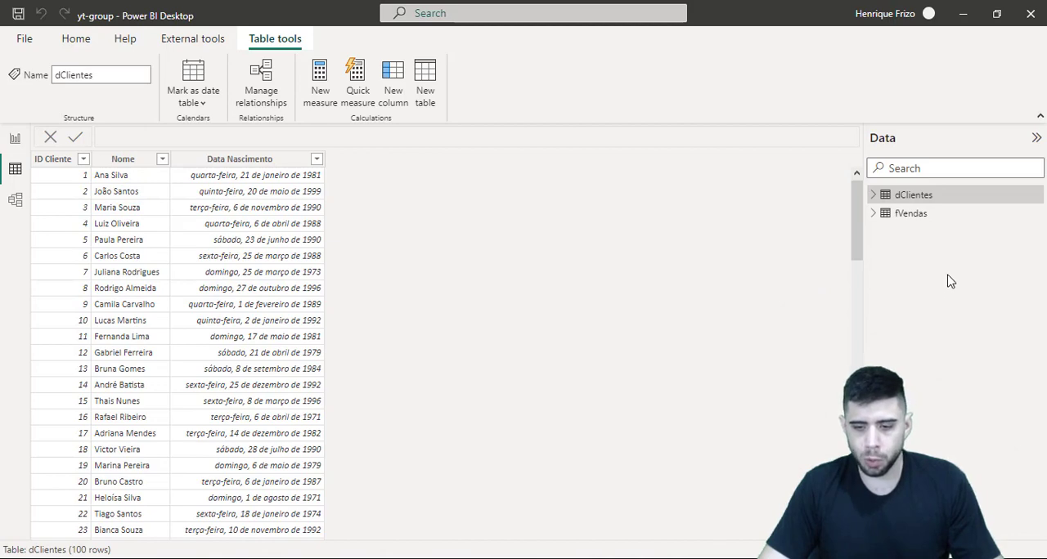
key(ctrl+1)
click(918, 211)
mouse_move(765, 149)
mouse_down()
mouse_move(822, 182)
mouse_move(902, 191)
mouse_up()
key(Escape)
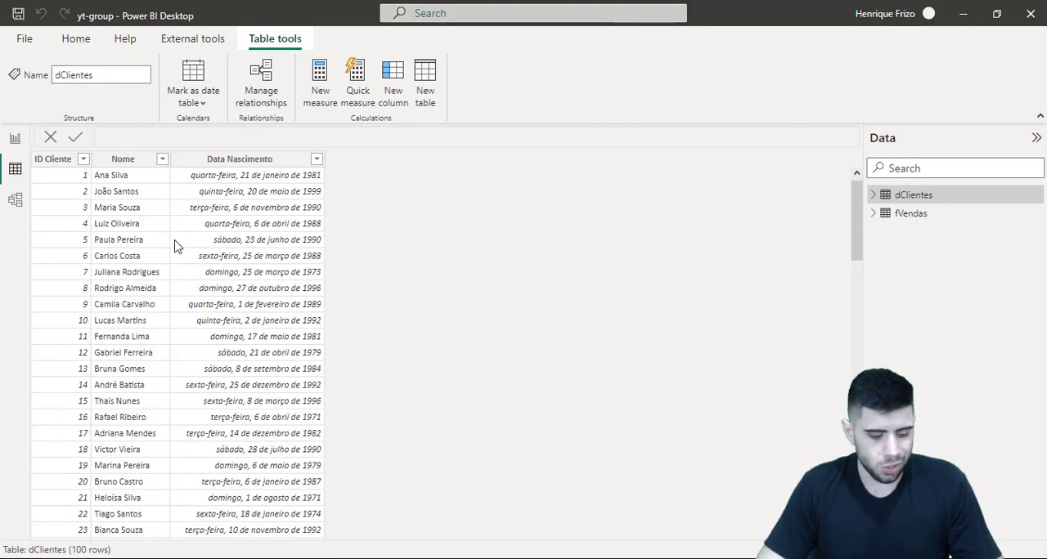
key(ctrl+2)
drag(46, 148, 84, 107)
drag(111, 150, 145, 110)
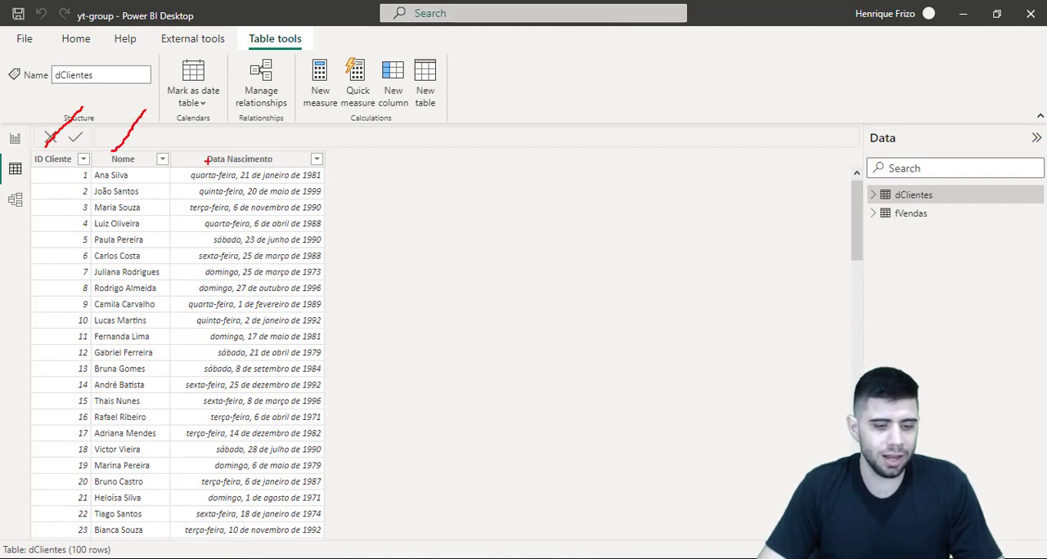
drag(242, 151, 268, 113)
key(Escape)
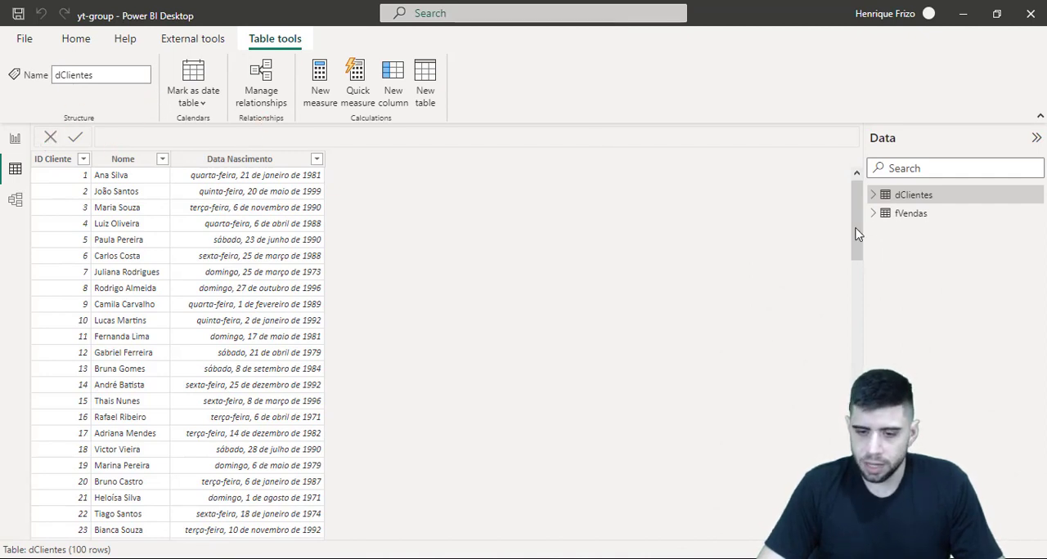
Examine the date, customer ID and sale columns of the fVendas table
click(892, 215)
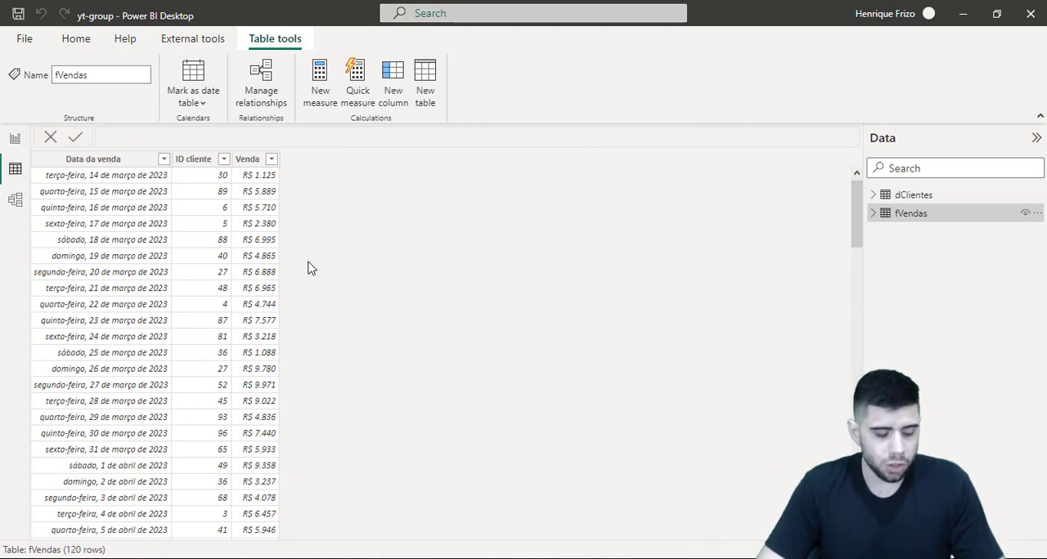
drag(110, 148, 132, 124)
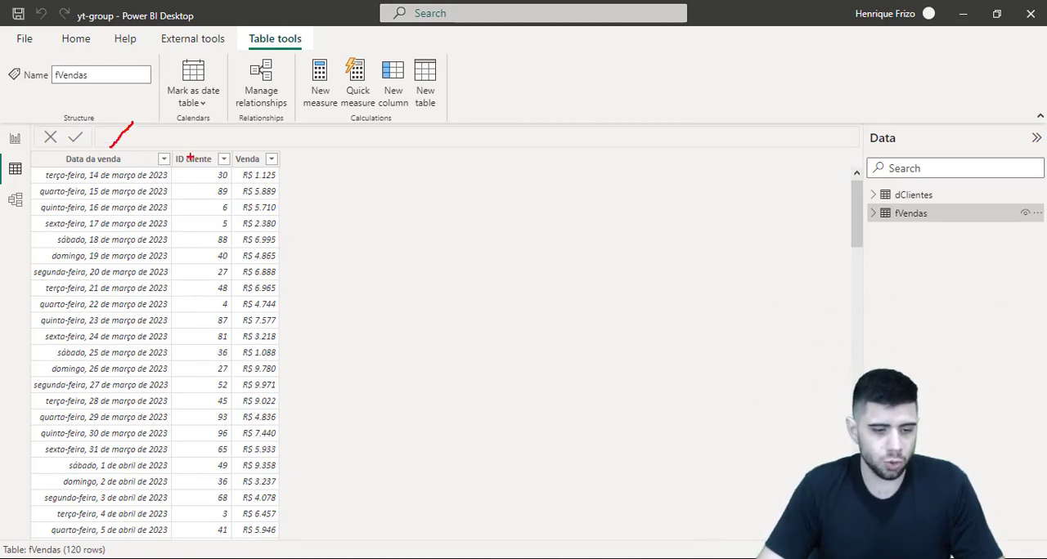
drag(190, 157, 213, 129)
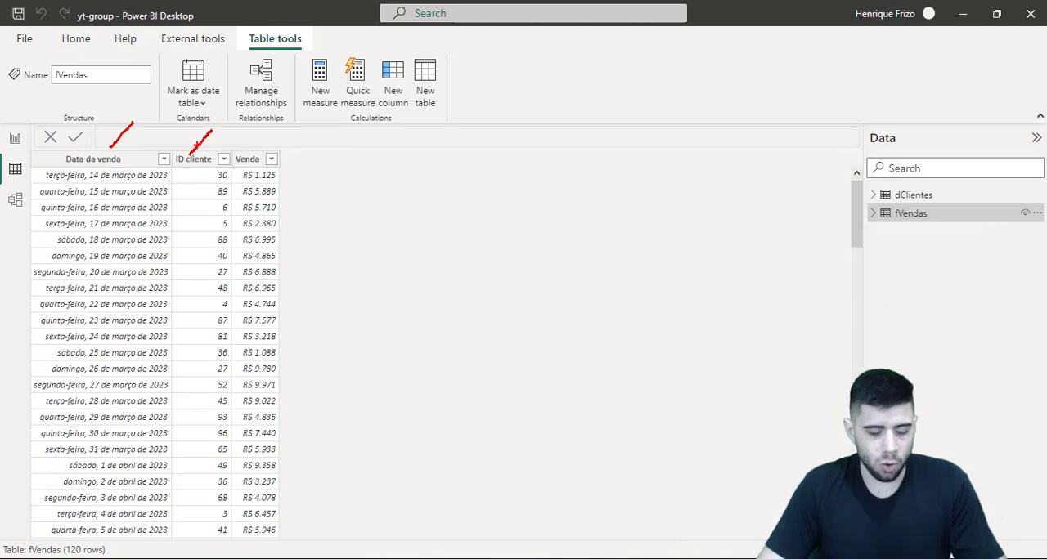
drag(250, 144, 287, 104)
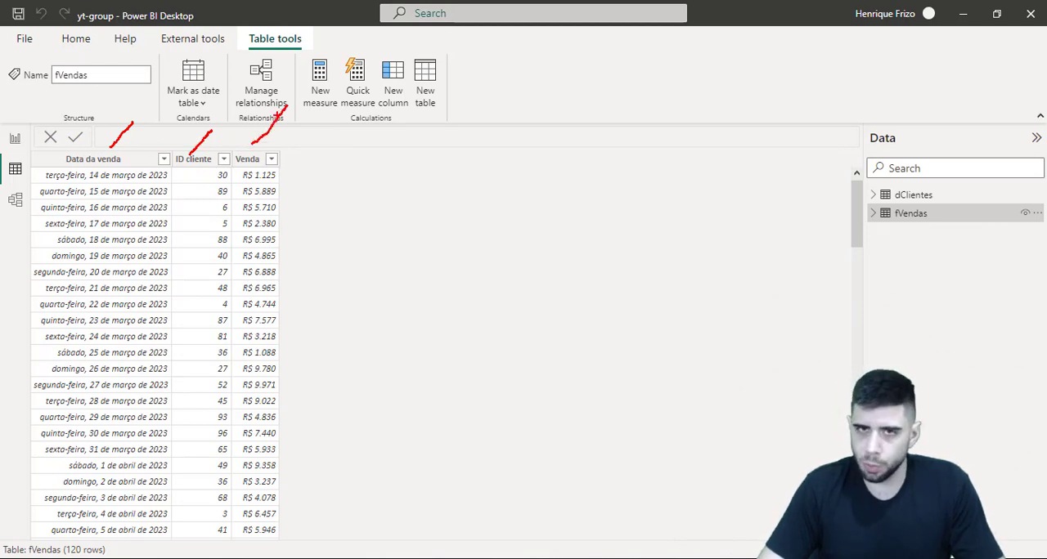
key(Escape)
Return to the report page and review its question about total sales by age range
click(15, 138)
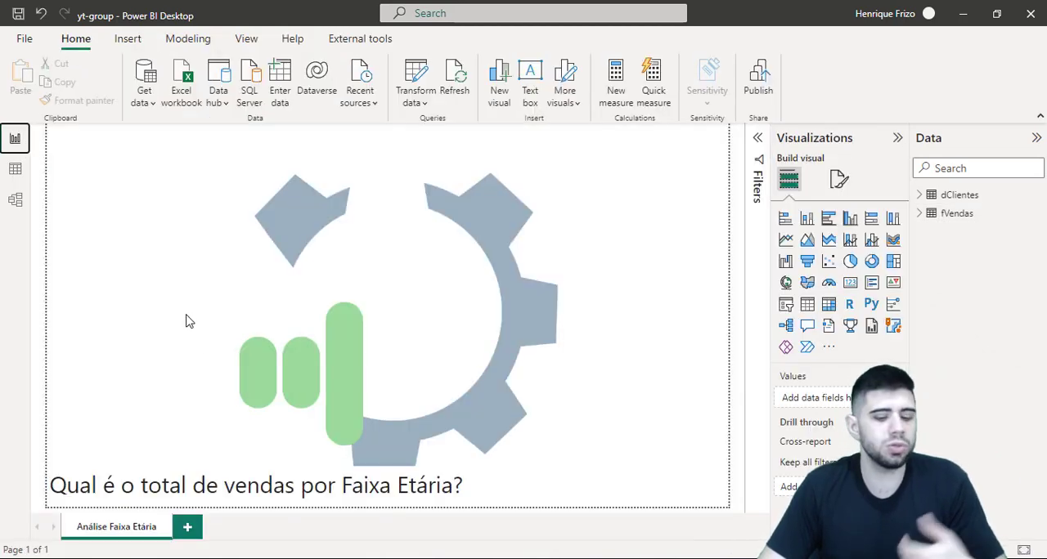
key(ctrl+2)
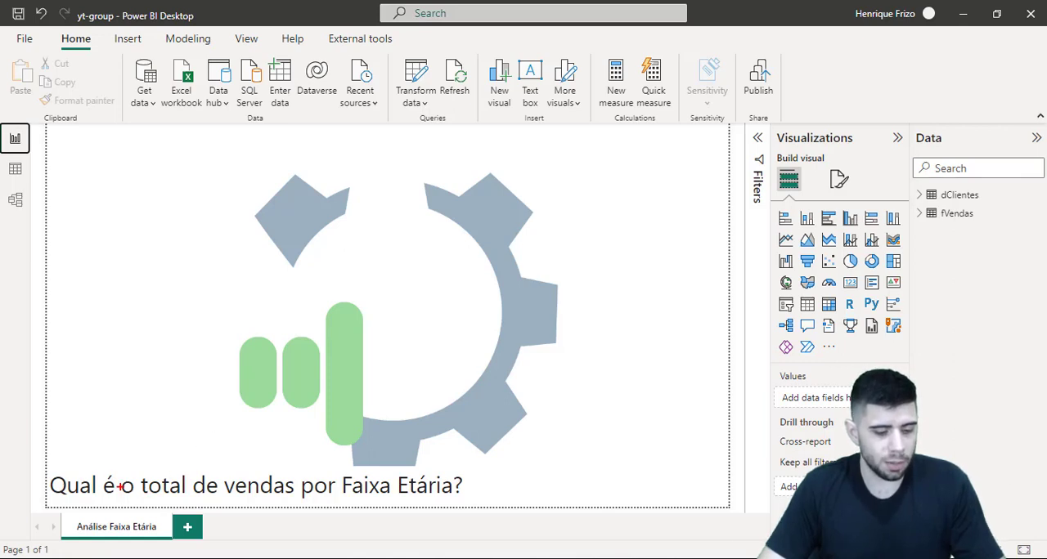
drag(58, 499, 468, 500)
key(Escape)
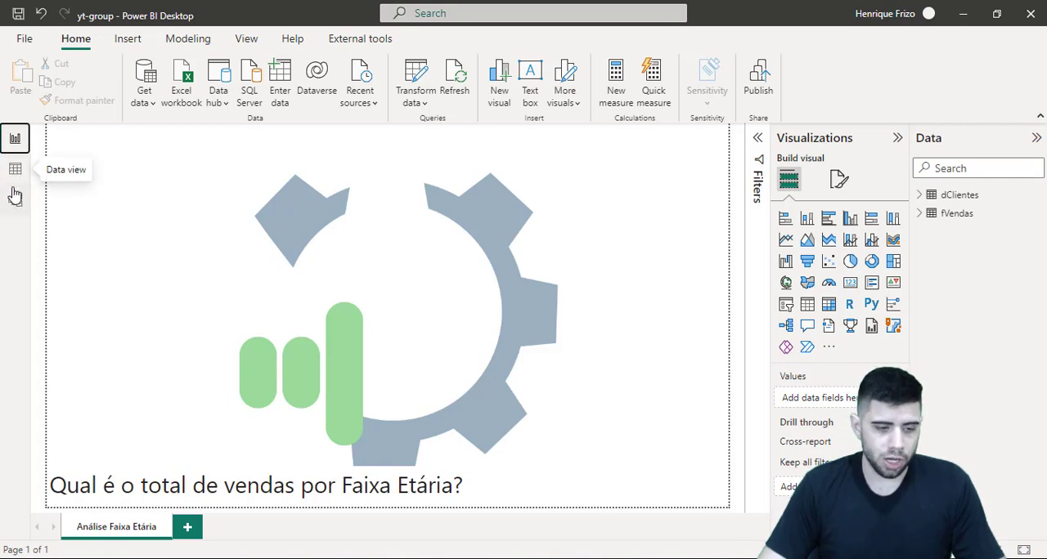
Go back to the data view and show the records of the dClientes table
click(16, 170)
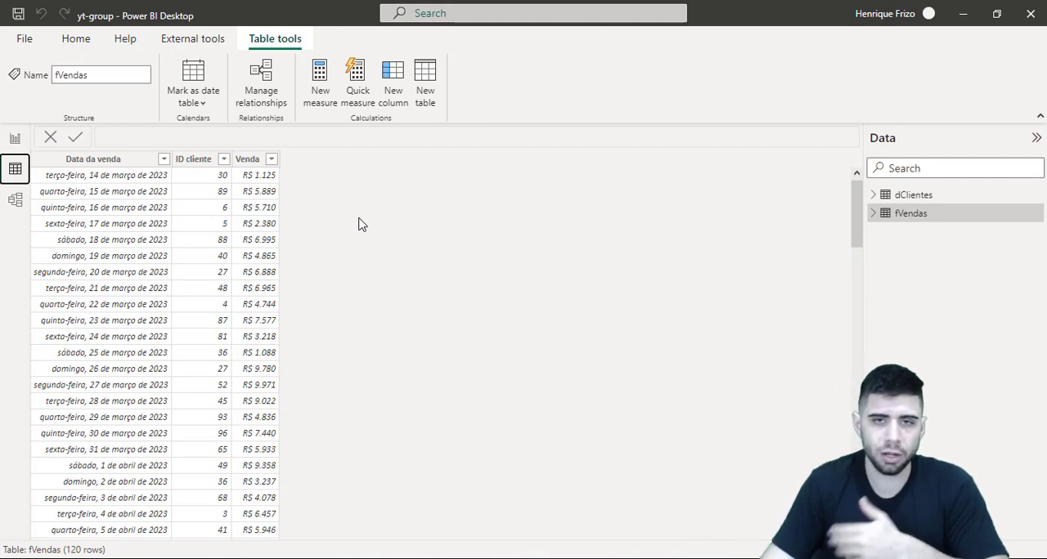
click(914, 196)
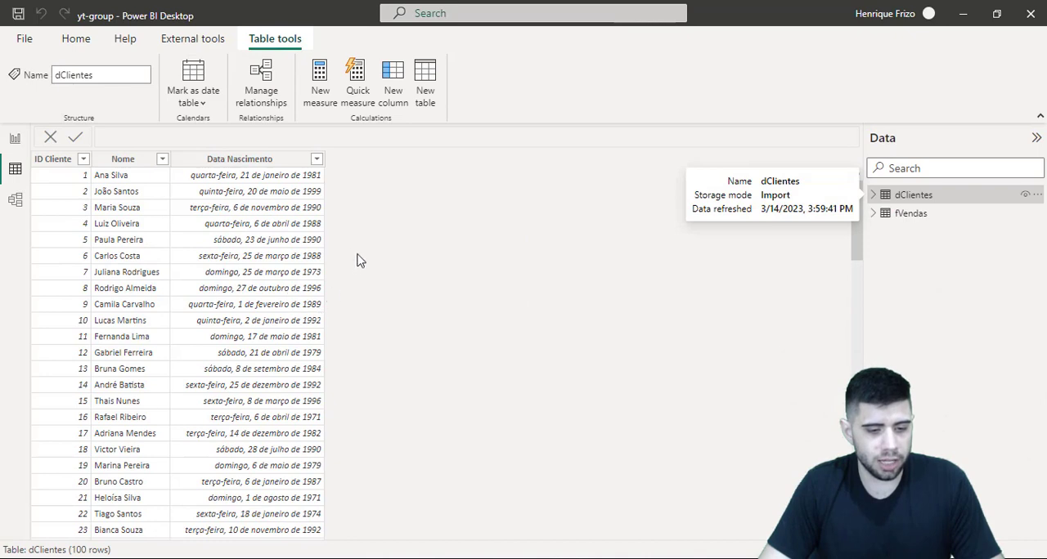
key(ctrl+2)
mouse_move(339, 136)
mouse_down()
mouse_move(364, 173)
mouse_move(348, 369)
mouse_up()
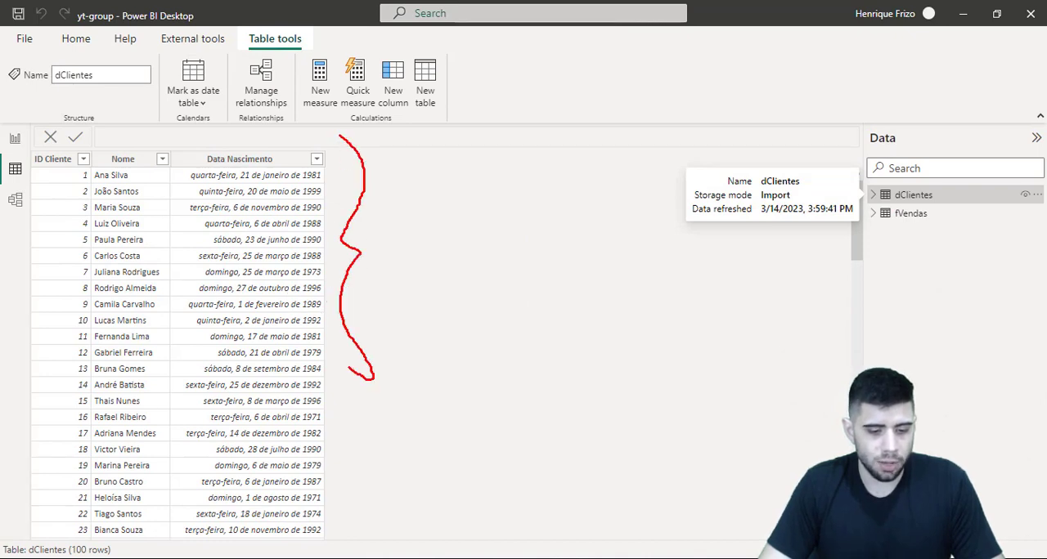
key(Escape)
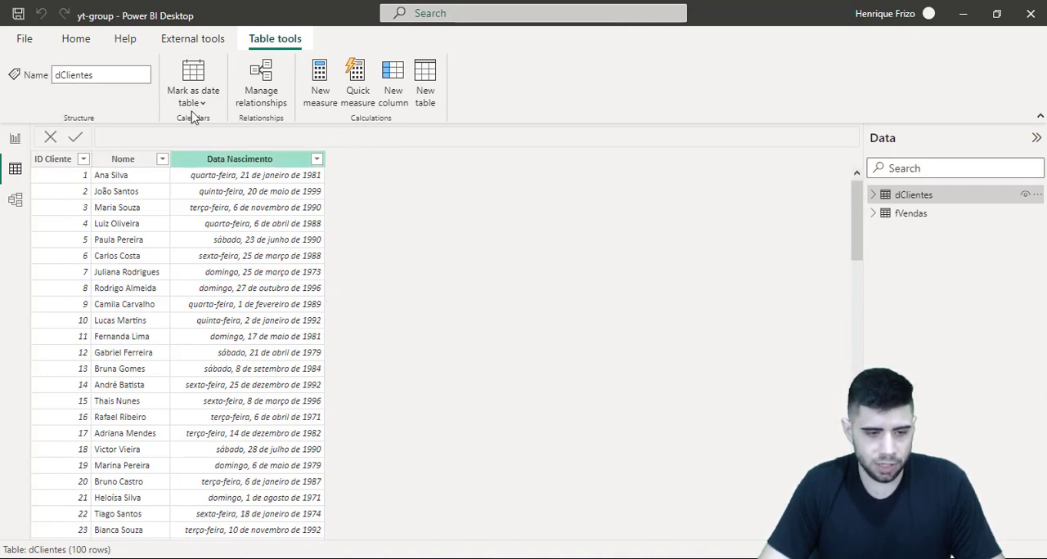
Set the date format of the Data Nascimento column in dClientes to *14/03/2001 (Short Date)
click(243, 230)
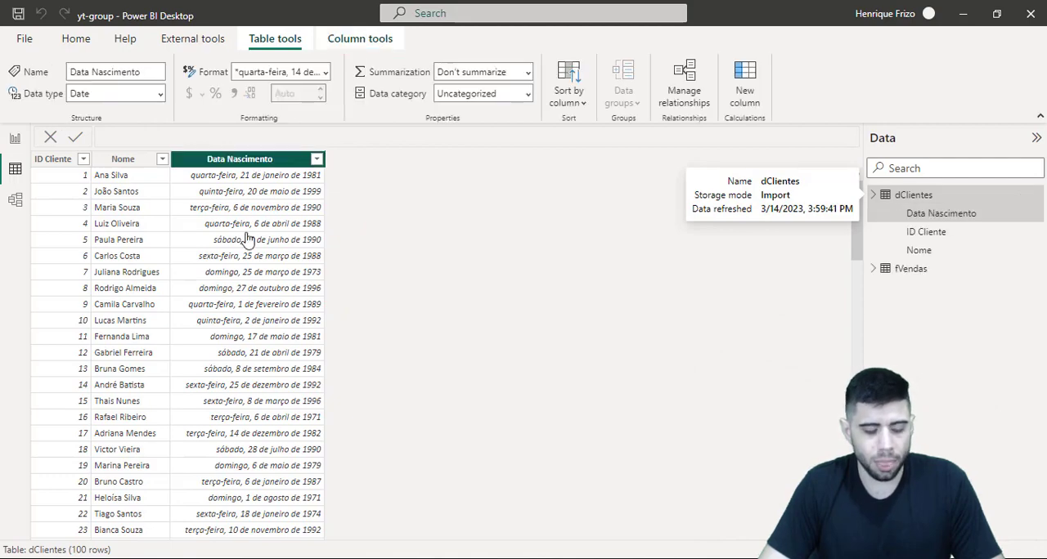
drag(175, 128, 449, 177)
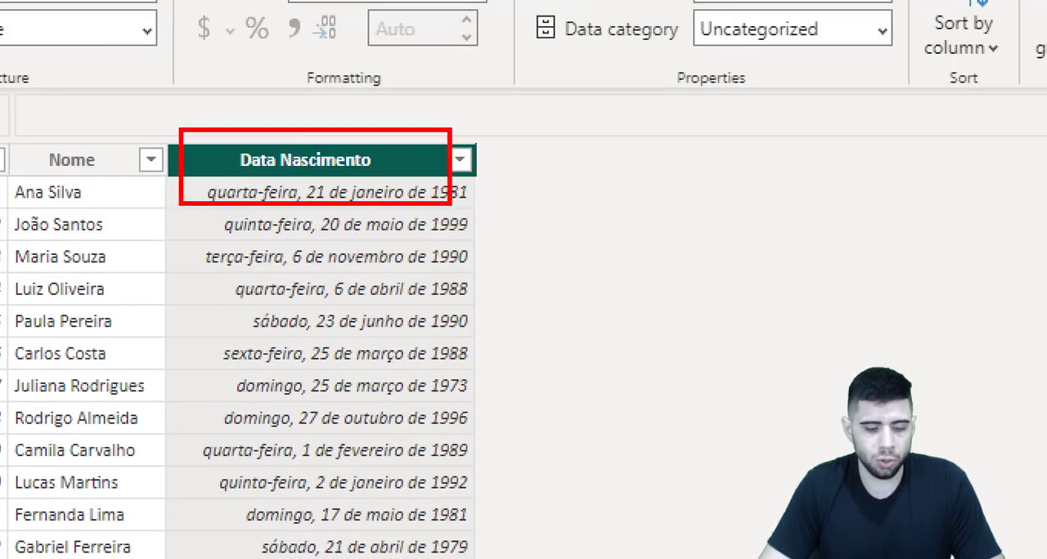
key(Escape)
click(325, 73)
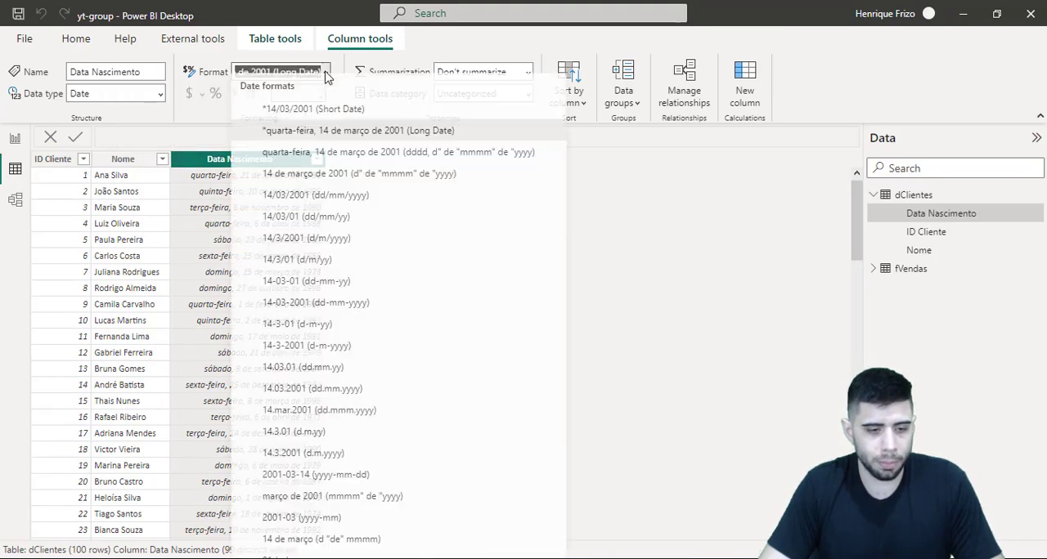
click(301, 134)
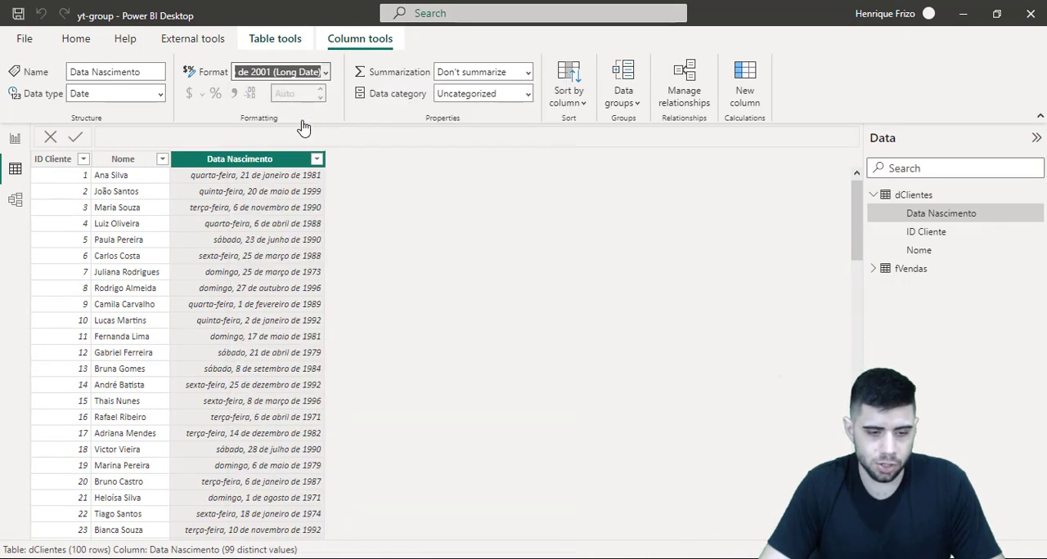
key(Down)
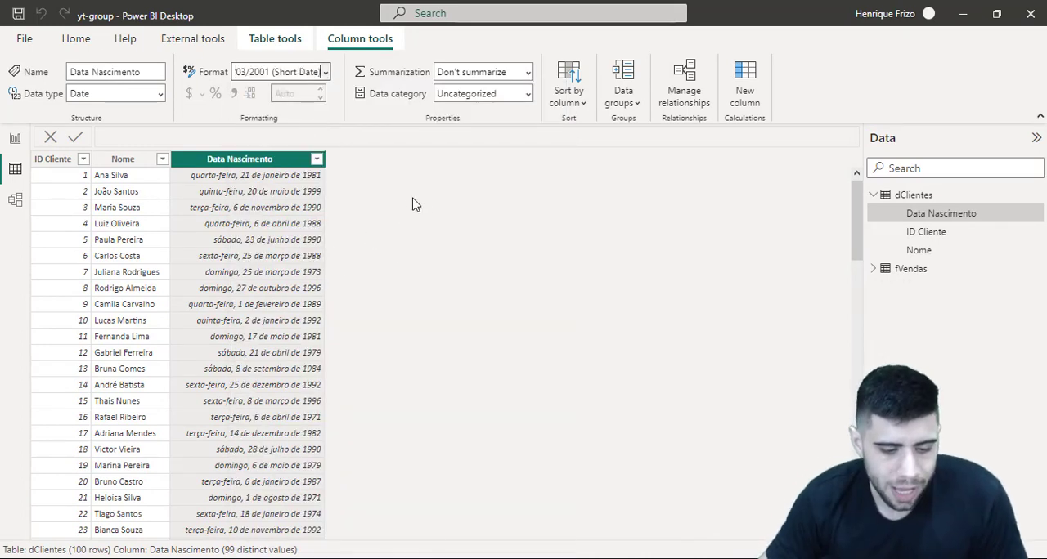
key(Return)
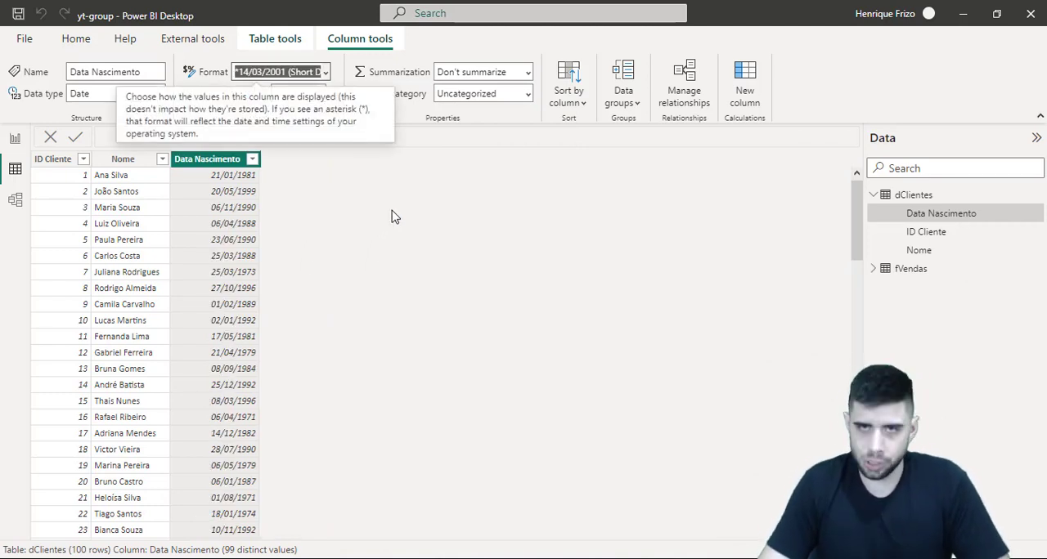
click(392, 213)
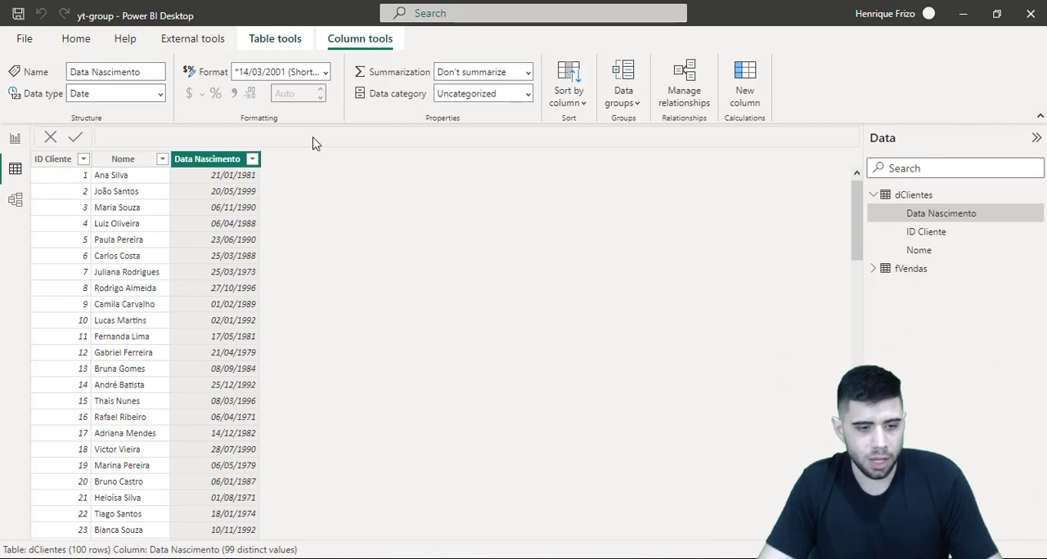
Add a calculated column to the dClientes table and name it Idade, leaving its expression on a new line
click(296, 41)
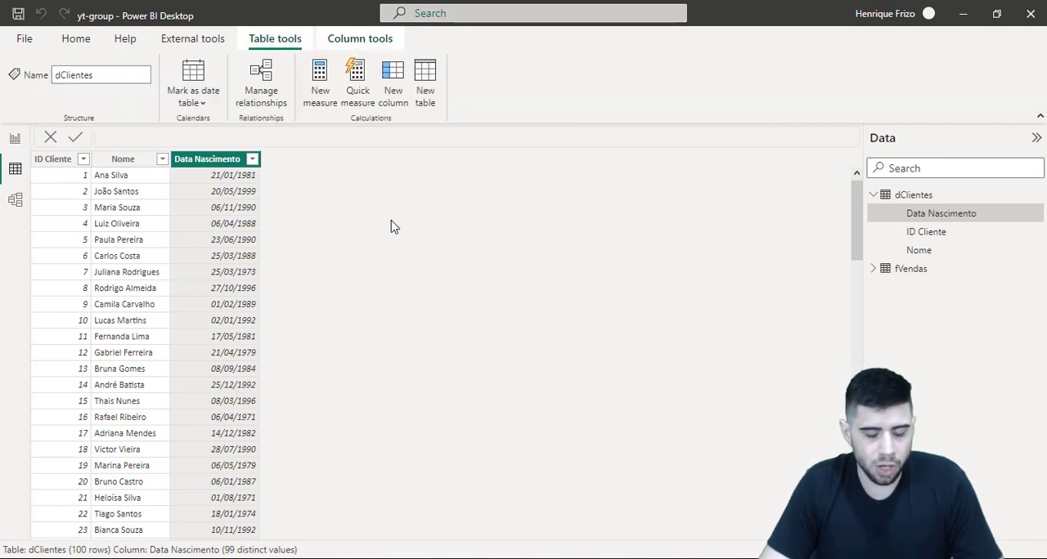
key(ctrl+1)
click(389, 61)
mouse_move(374, 58)
mouse_down()
mouse_move(404, 155)
mouse_move(453, 194)
mouse_up()
key(Escape)
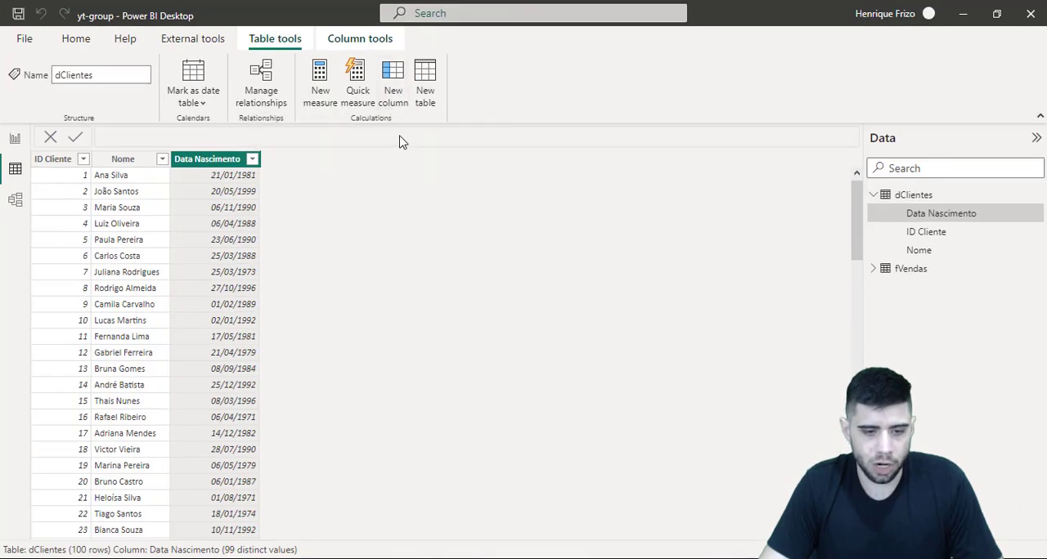
click(394, 107)
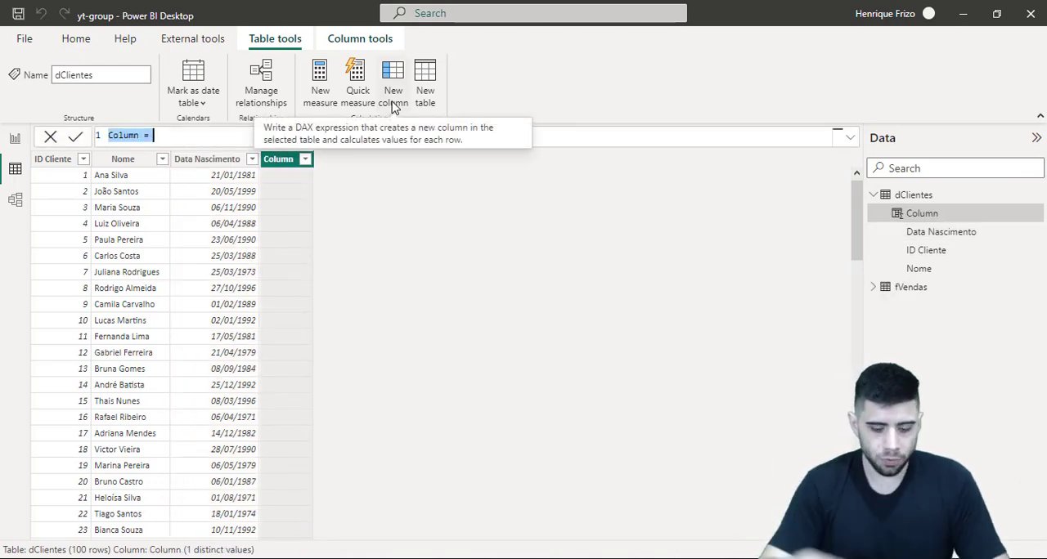
text(Idade)
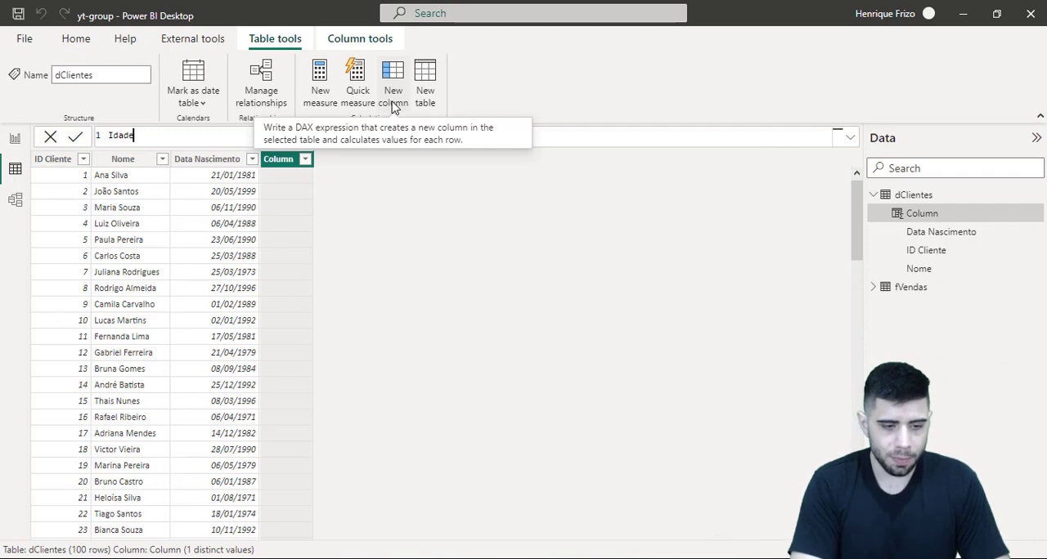
text( =)
key(shift+Return)
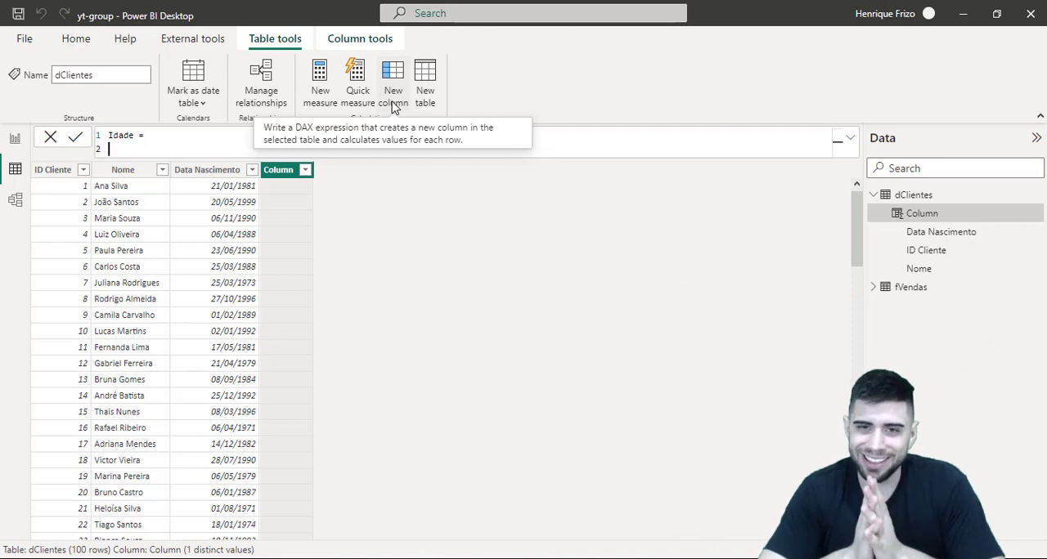
Begin the Idade expression with DATEDIFF, using dClientes[Data Nascimento] as the first date on its own line
text(dated)
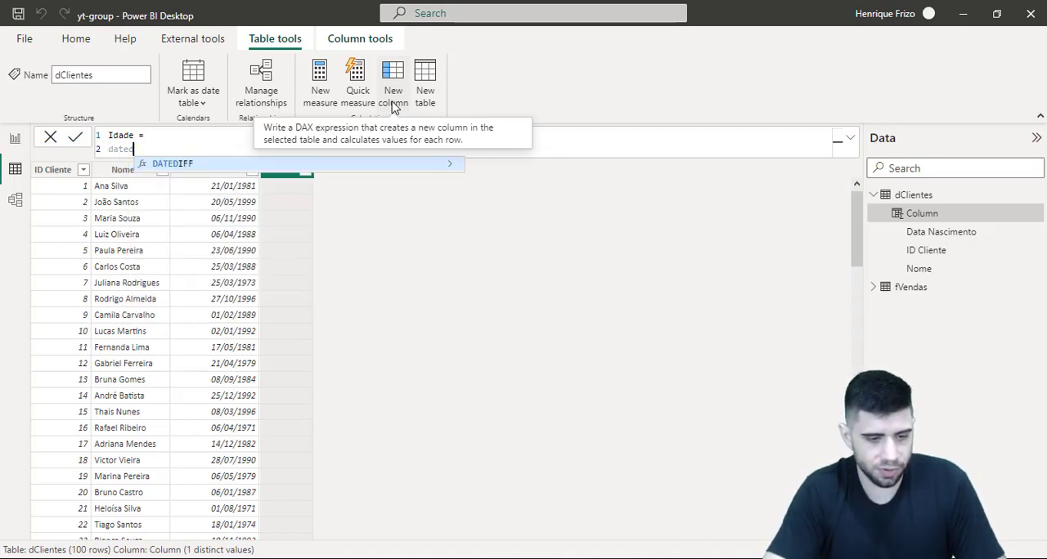
key(Tab)
key(shift+Return)
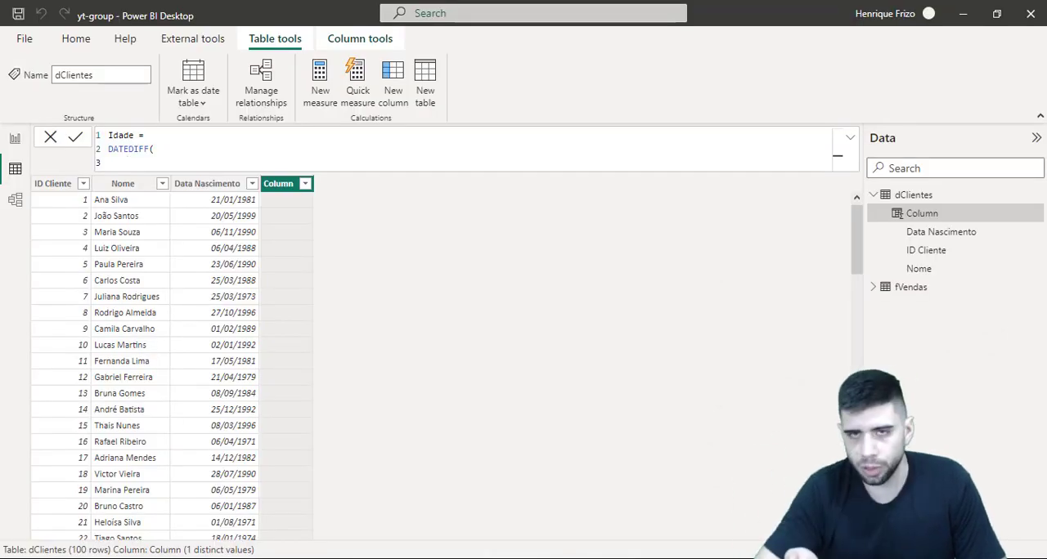
text(data)
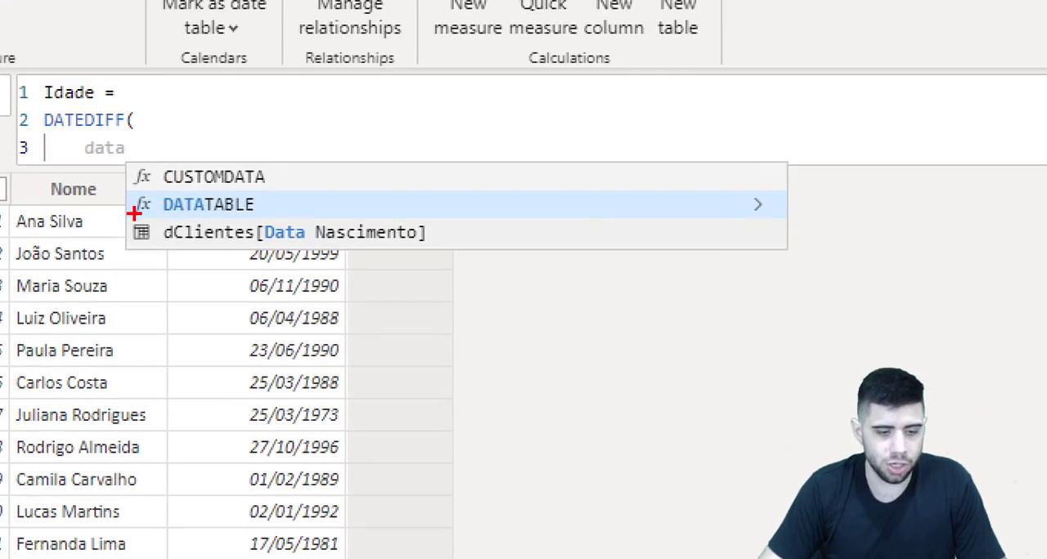
key(Escape)
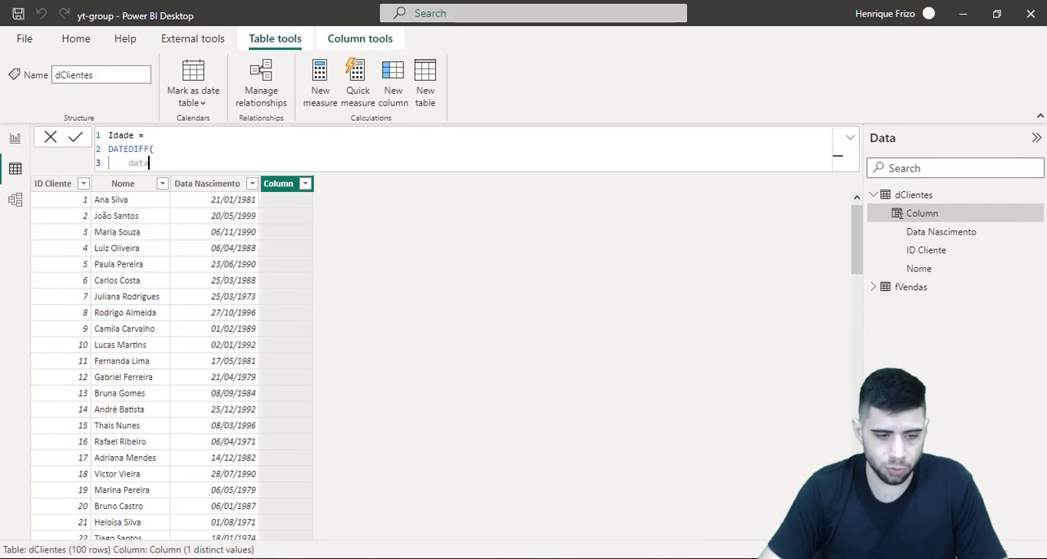
key(Down)
key(Tab)
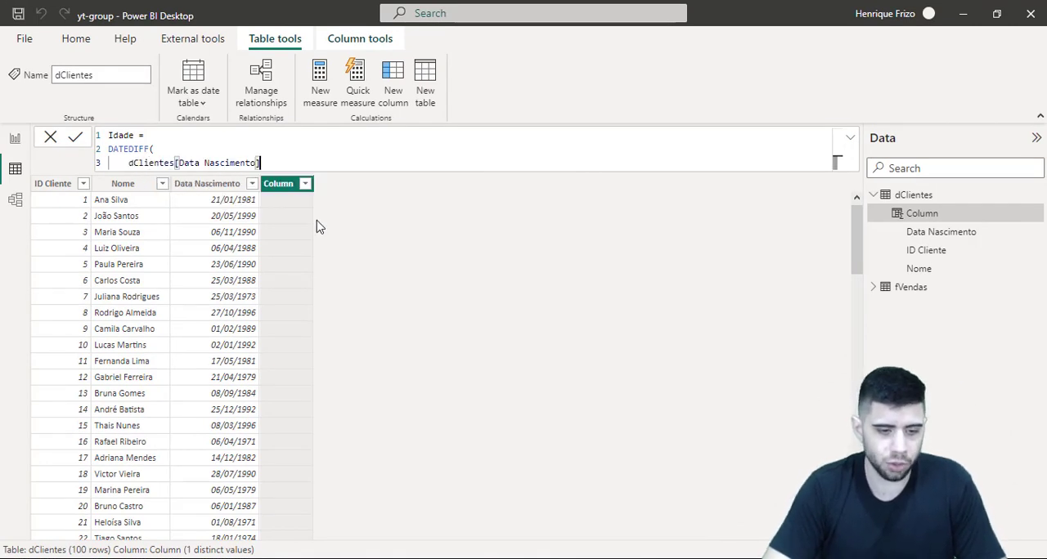
text(,)
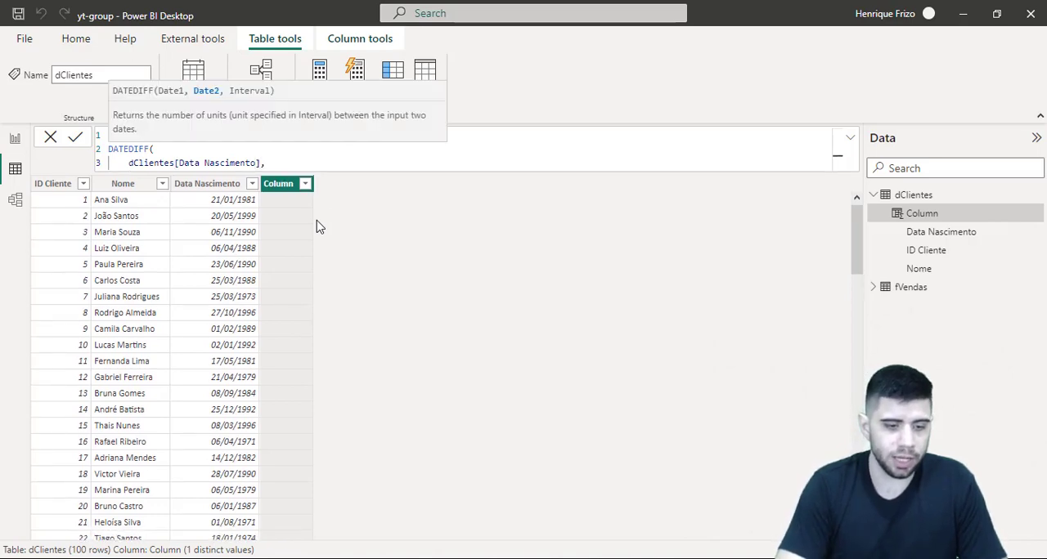
key(shift+Return)
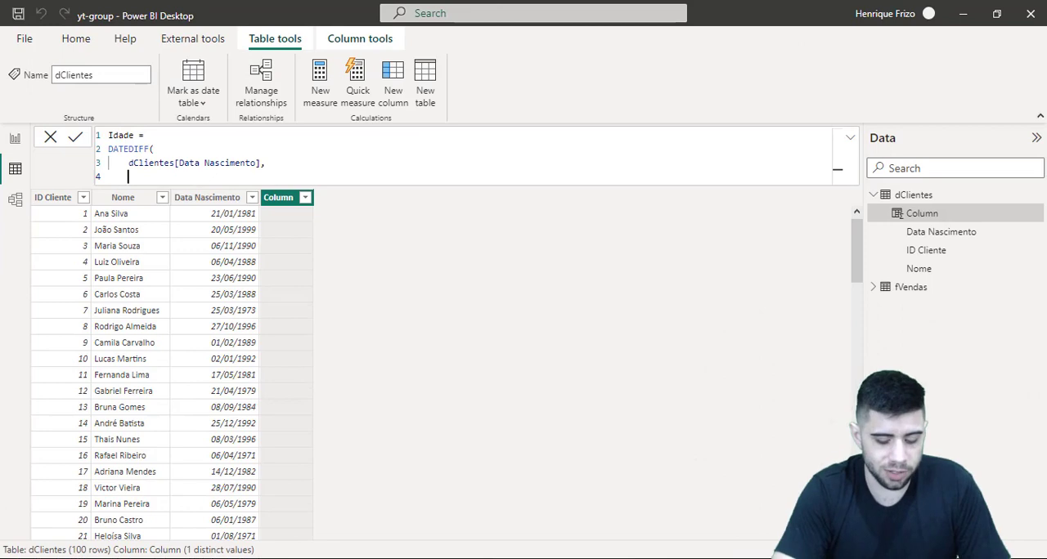
Add TODAY() as the second date of the DATEDIFF expression, followed by a comma
text(today)
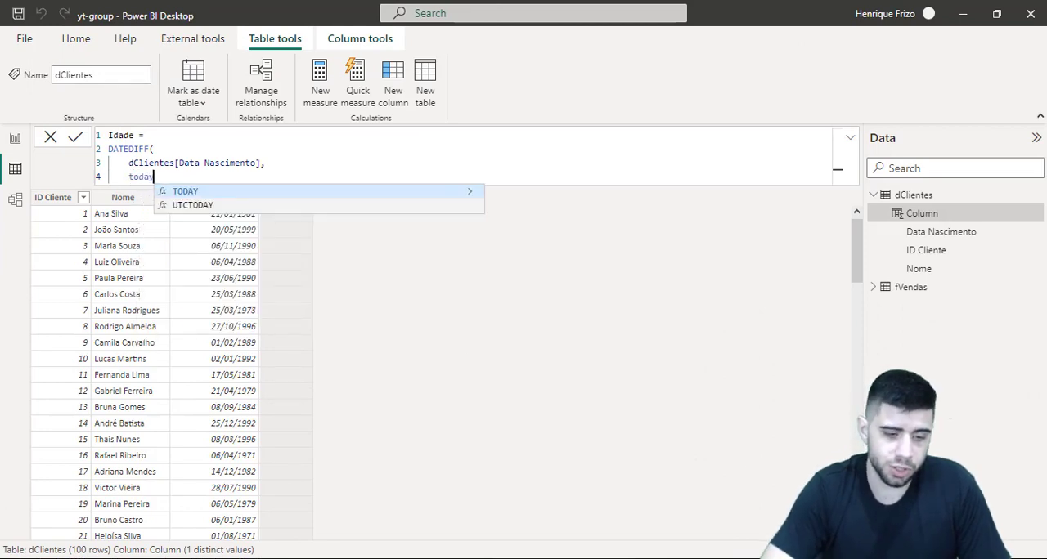
key(Tab)
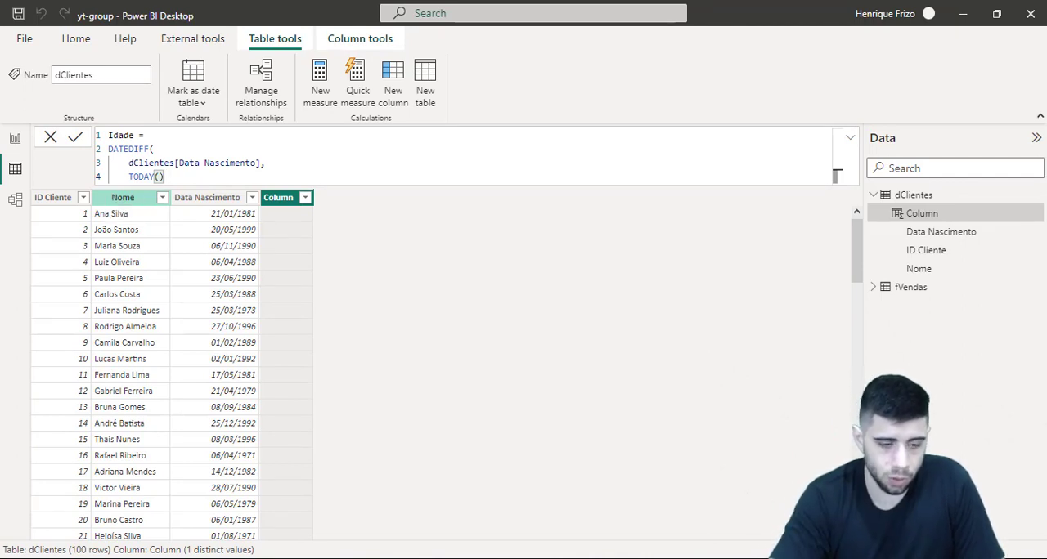
text(,)
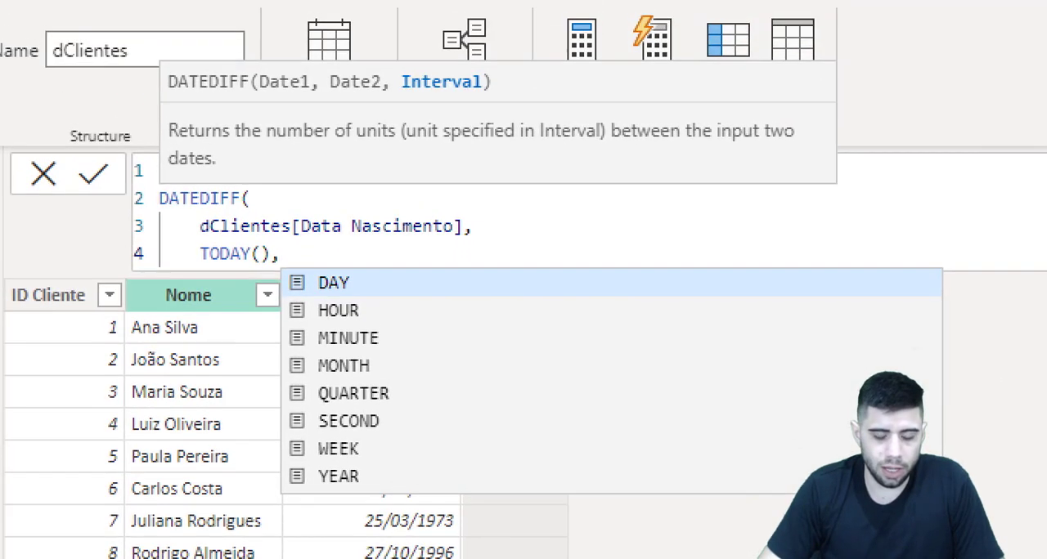
drag(409, 103, 455, 100)
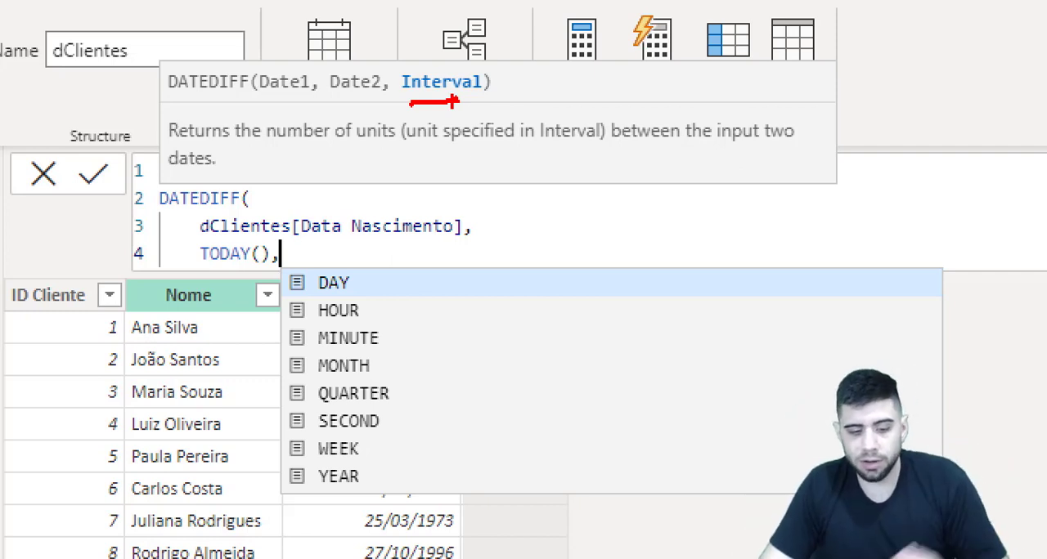
drag(354, 284, 376, 260)
drag(369, 311, 405, 284)
drag(395, 349, 424, 320)
drag(410, 370, 430, 342)
drag(406, 402, 444, 367)
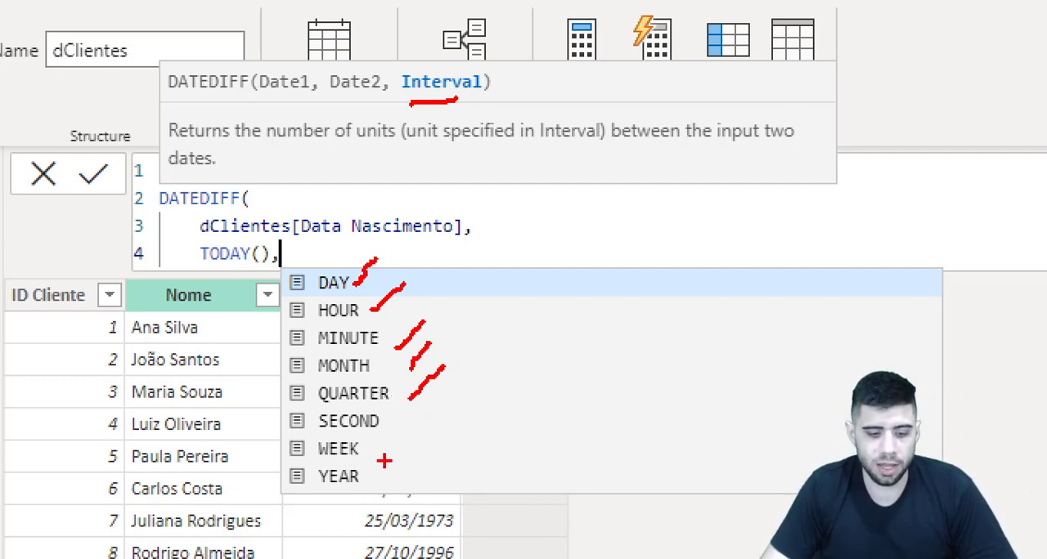
mouse_move(386, 460)
mouse_down()
mouse_move(280, 454)
mouse_move(351, 501)
mouse_move(381, 463)
mouse_up()
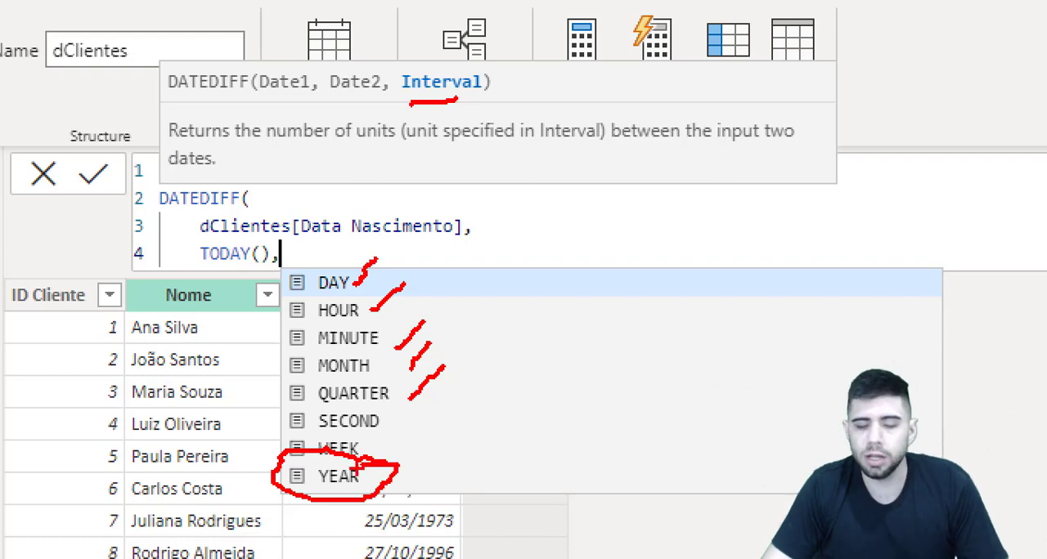
key(Escape)
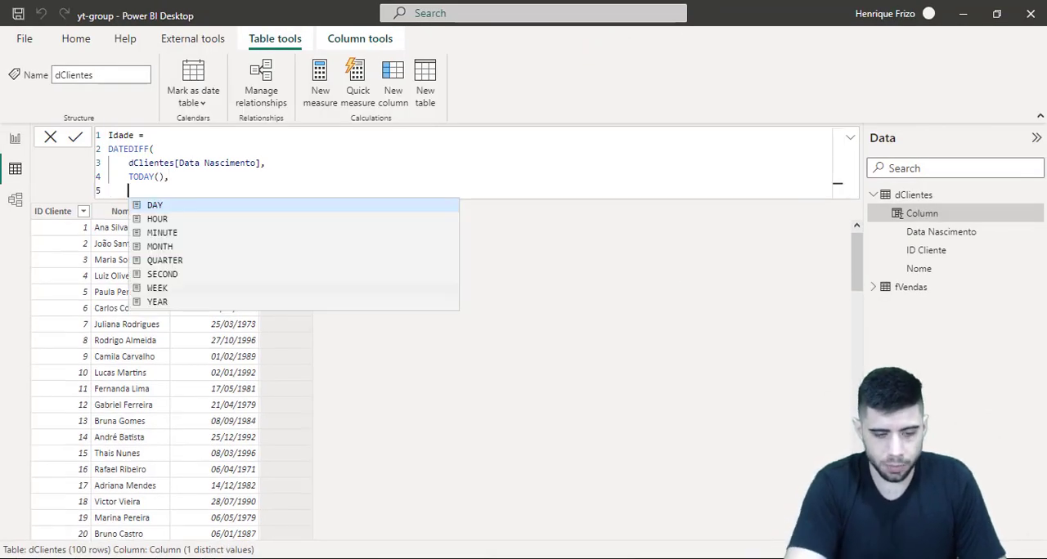
Set the DATEDIFF interval to YEAR on a new line, close the function and commit the Idade column
text(YEAR)
key(Return)
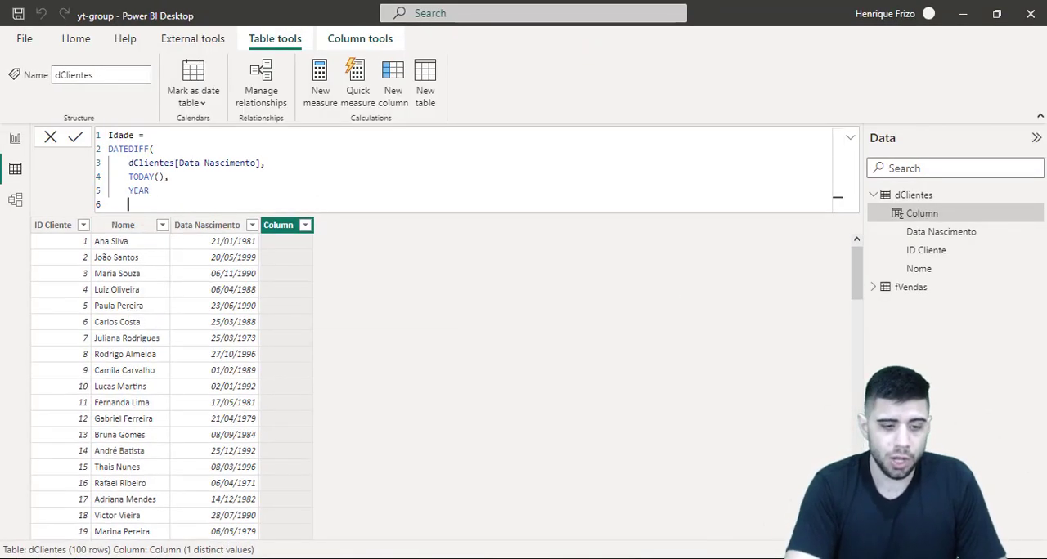
text())
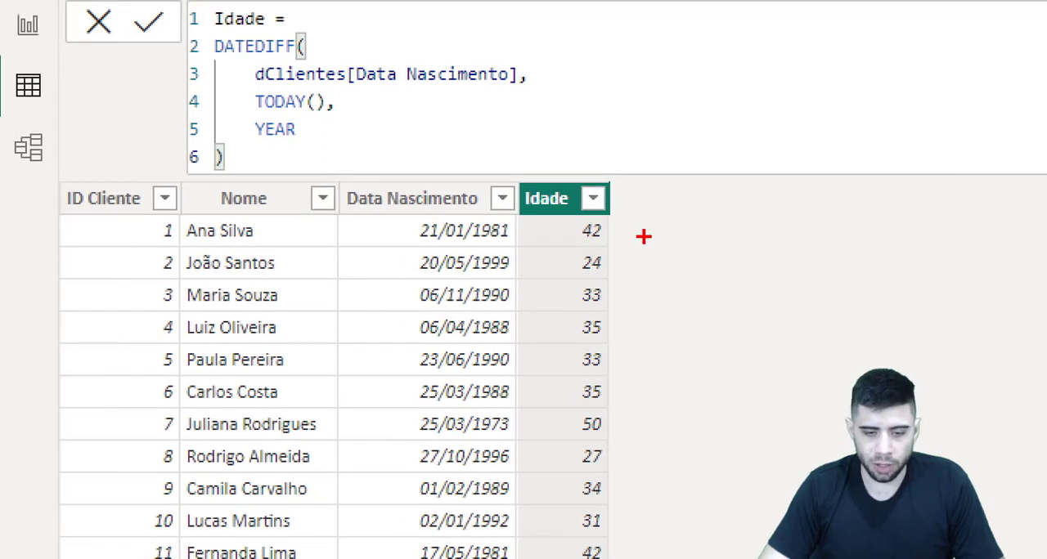
drag(643, 234, 666, 228)
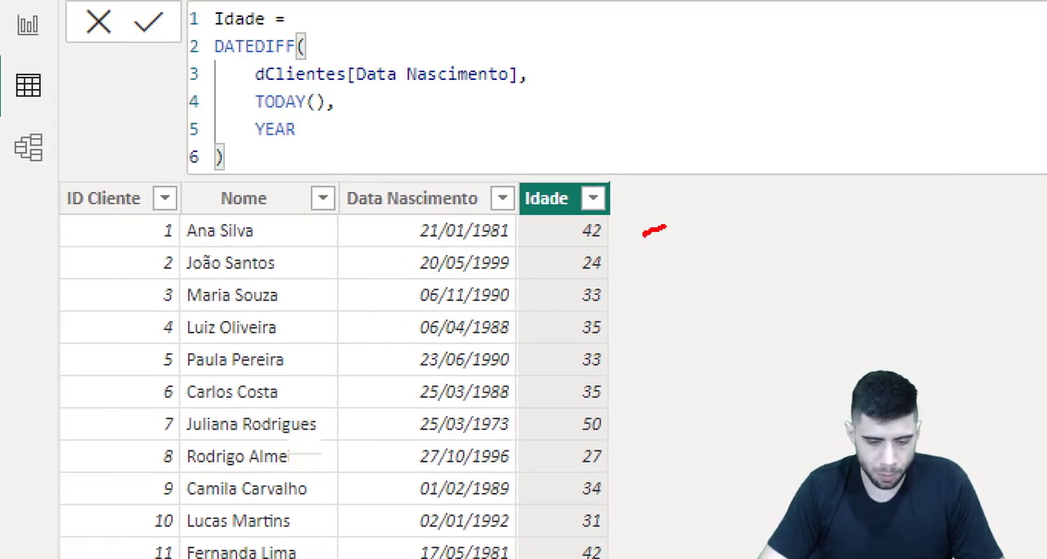
key(Escape)
key(ctrl+1)
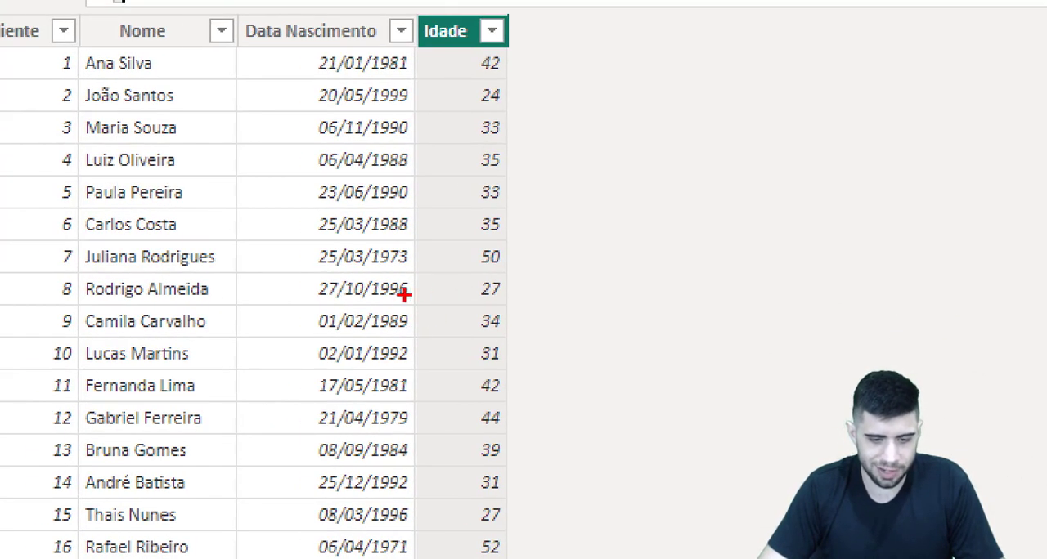
drag(398, 300, 489, 283)
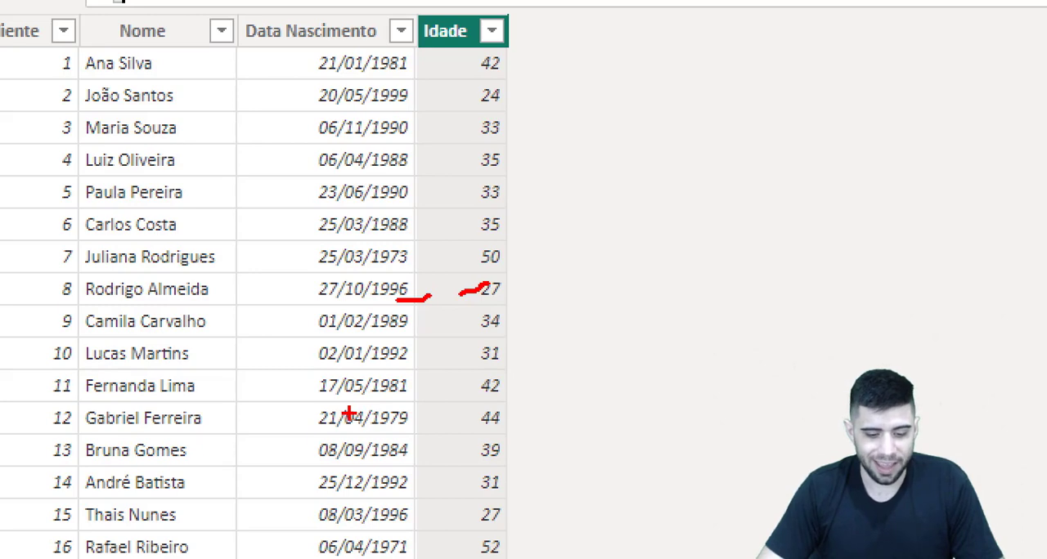
key(Escape)
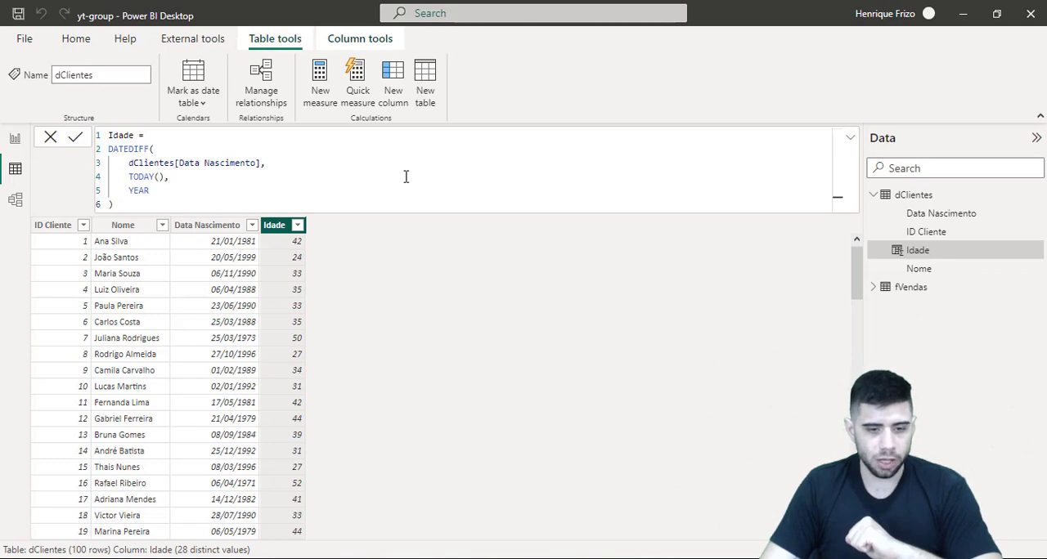
Create a new data group from the Idade column and set its group type to List
click(346, 40)
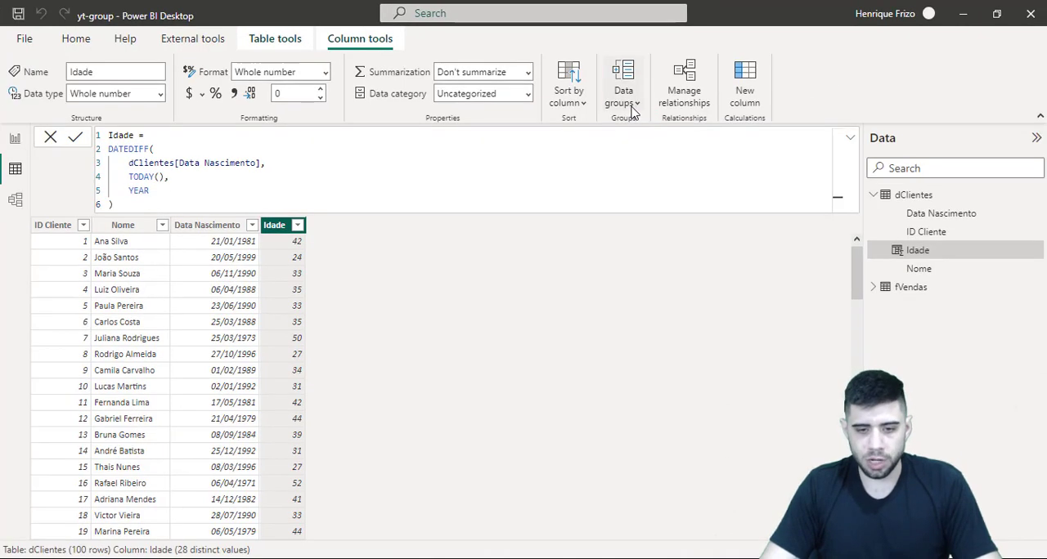
click(593, 206)
key(ctrl+1)
click(629, 105)
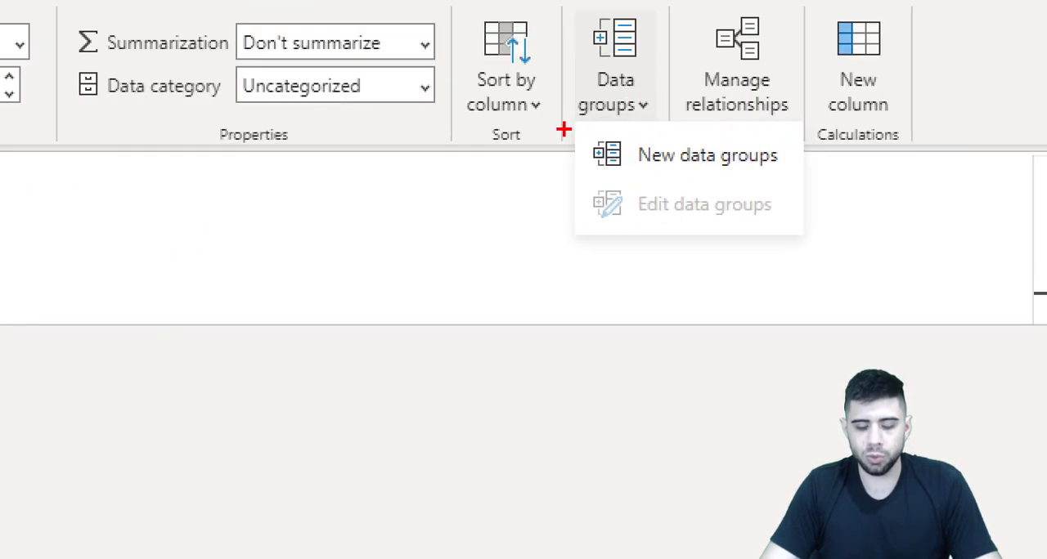
ctrl+drag(564, 128, 803, 166)
key(Escape)
click(631, 129)
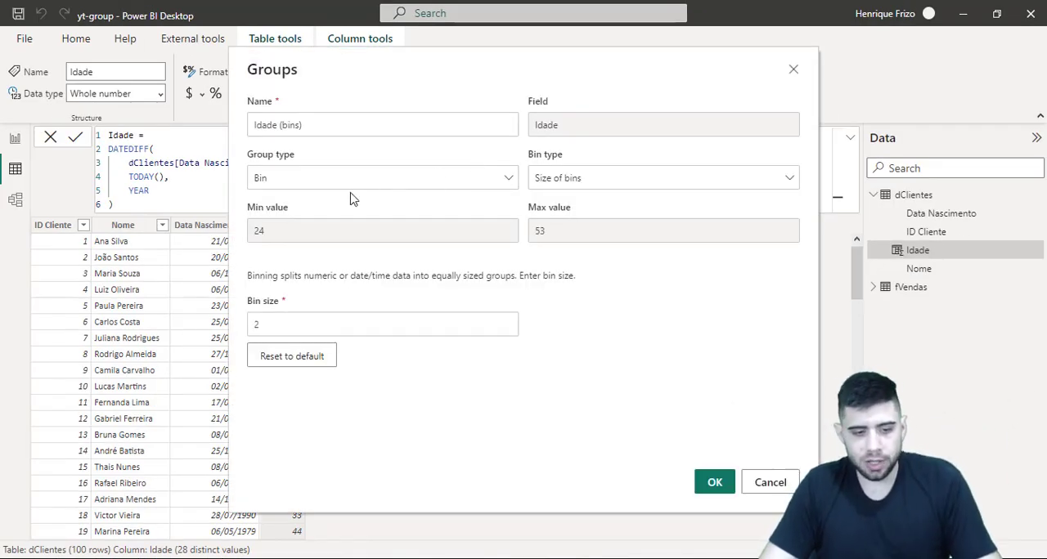
click(330, 185)
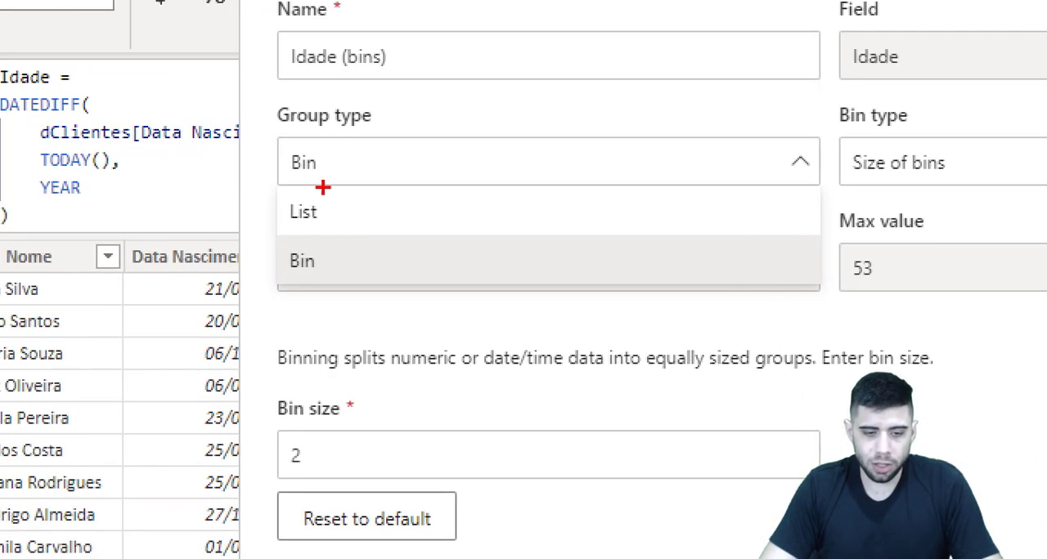
drag(274, 203, 292, 195)
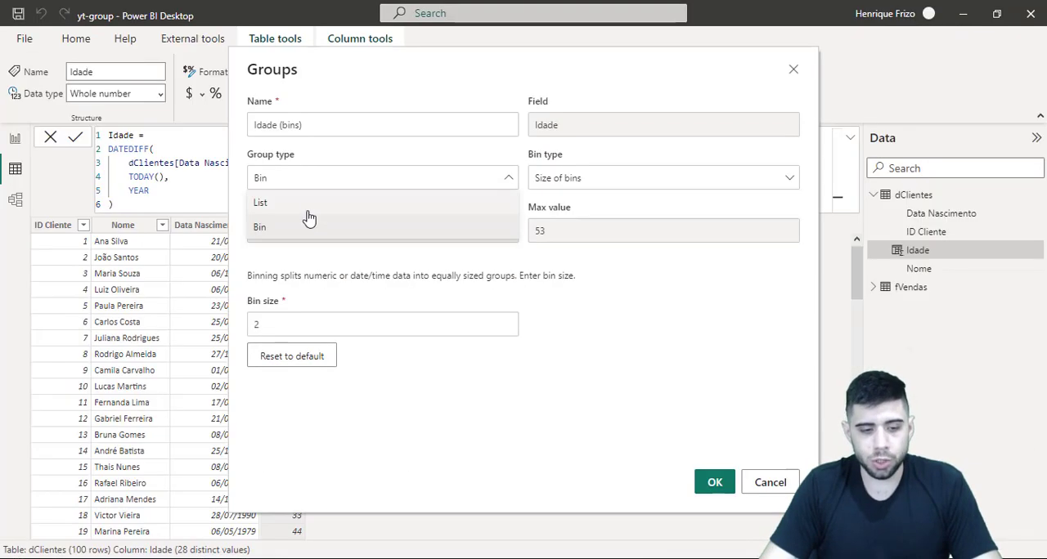
click(394, 229)
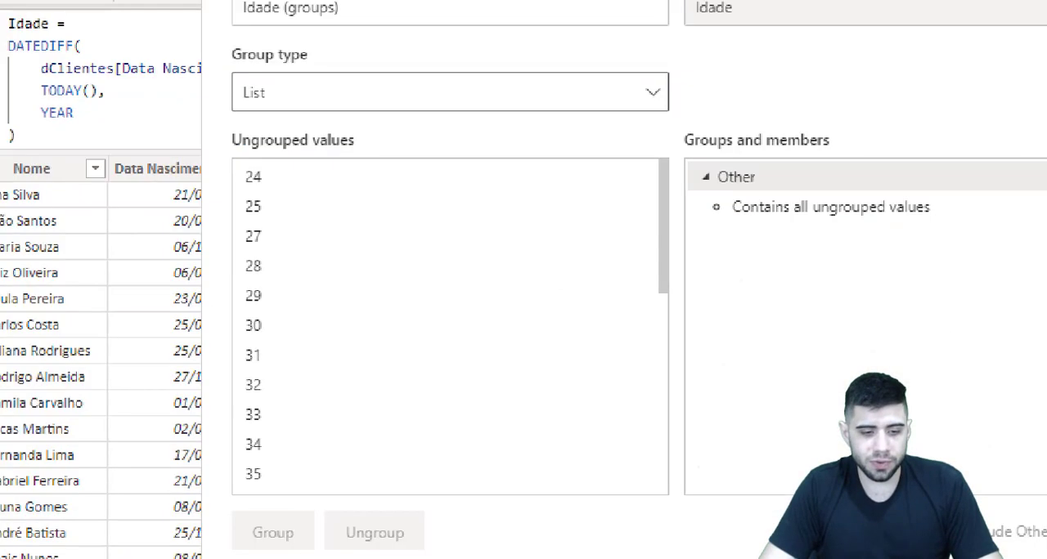
Look through the ungrouped Idade values from the lowest to the highest age
drag(429, 117, 473, 95)
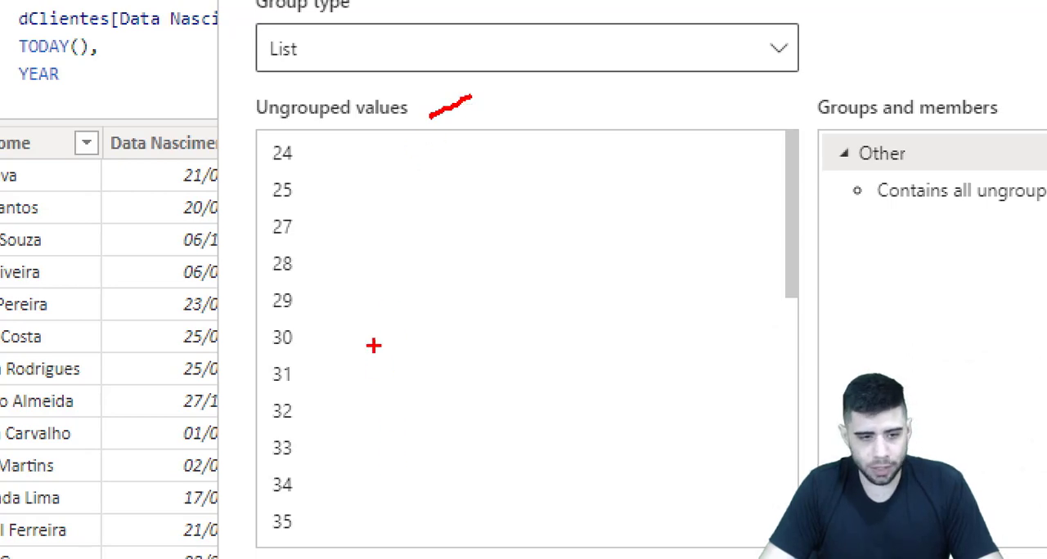
drag(316, 154, 328, 142)
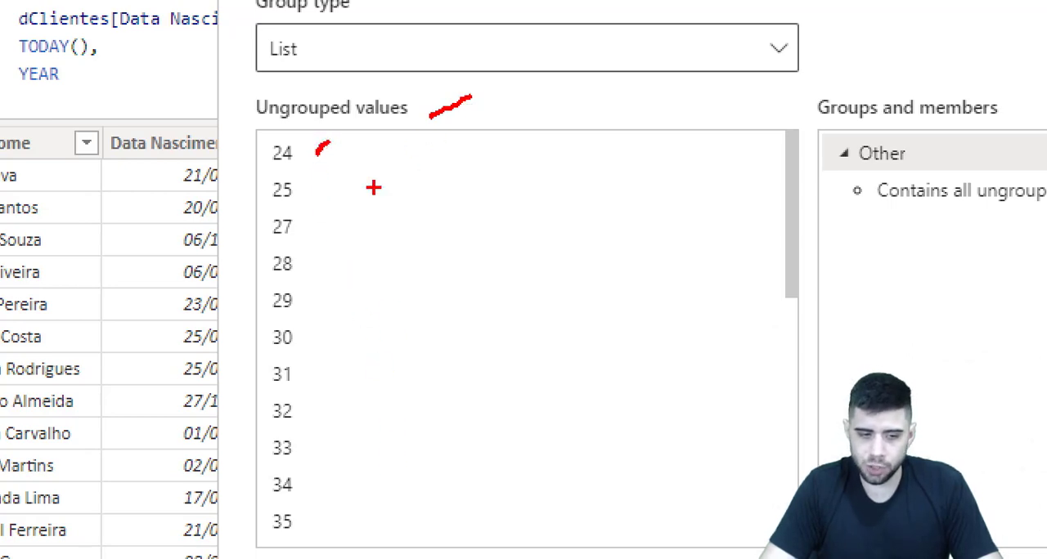
key(Escape)
scroll(364, 279, down, 6)
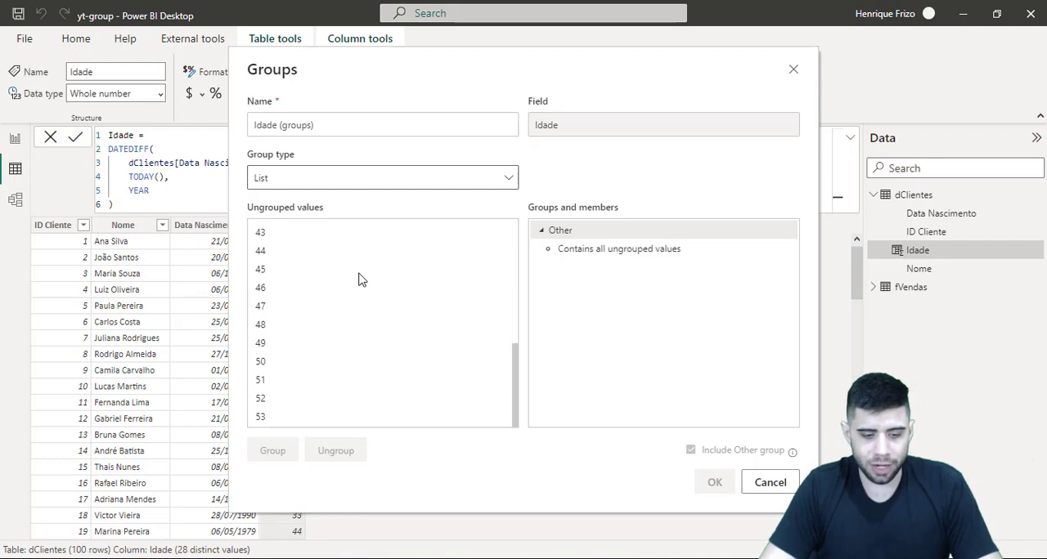
key(ctrl+1)
click(236, 414)
drag(253, 399, 322, 428)
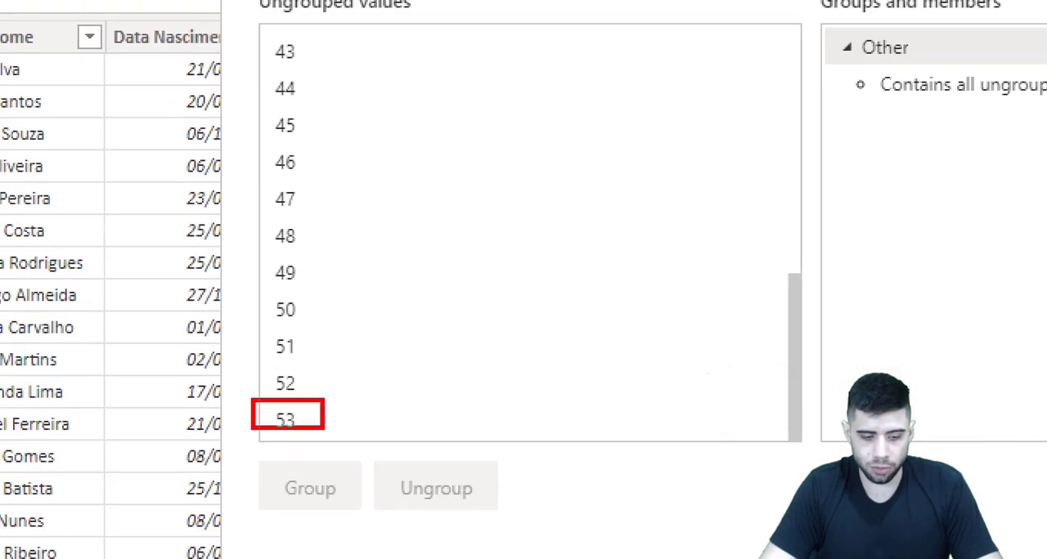
key(Escape)
scroll(368, 278, up, 6)
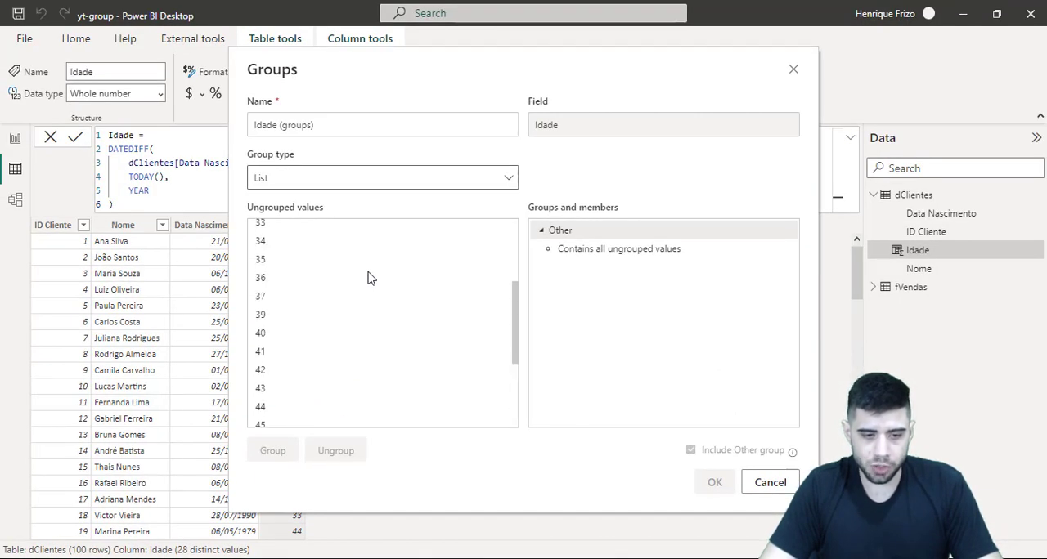
Name the new data group Faixa Etária
key(ctrl+1)
click(236, 133)
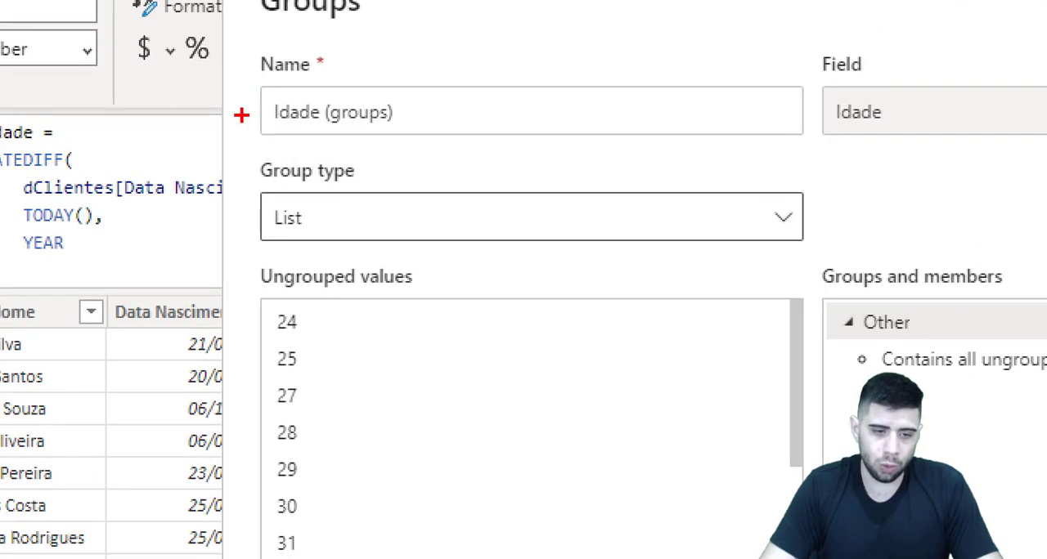
drag(223, 77, 484, 163)
key(Escape)
drag(249, 125, 311, 126)
text(Faixa Etária)
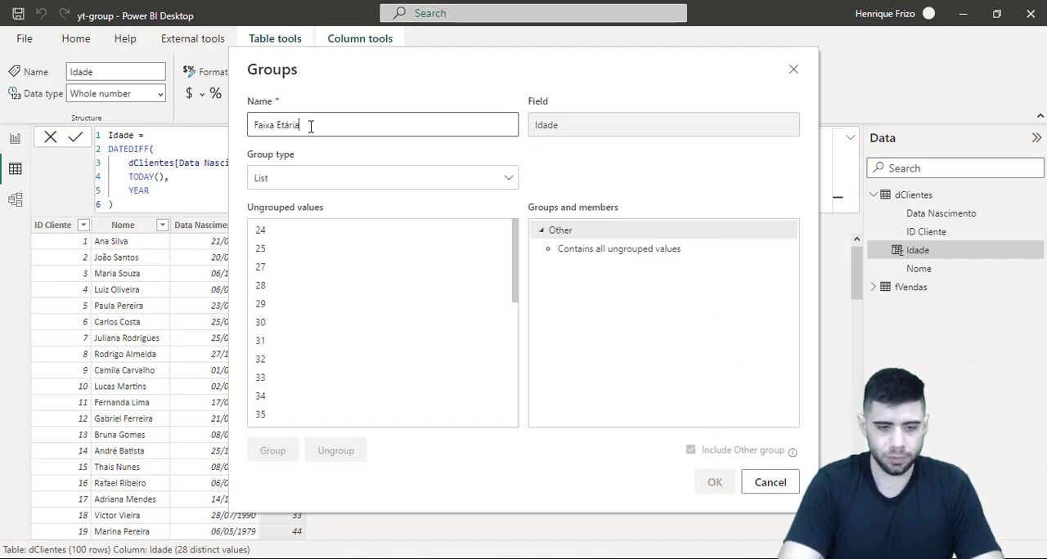
Select the ungrouped ages from 24 to 30 and combine them into one group
click(378, 253)
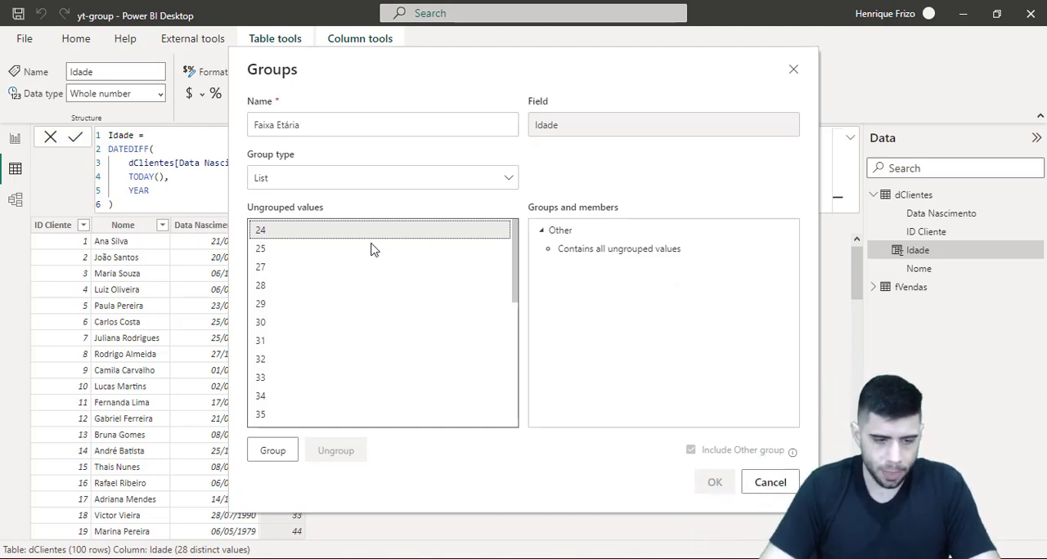
shift+click(264, 323)
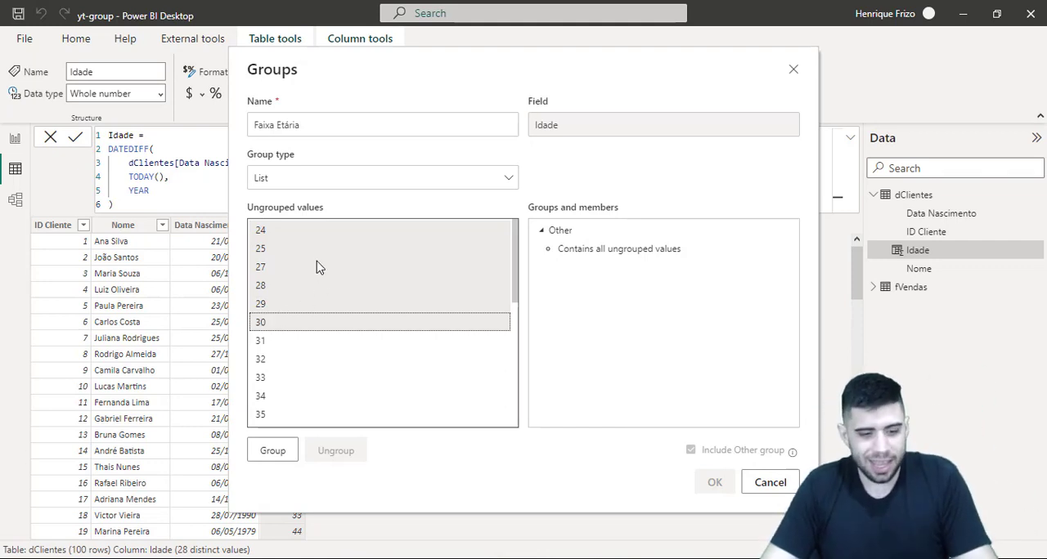
click(300, 232)
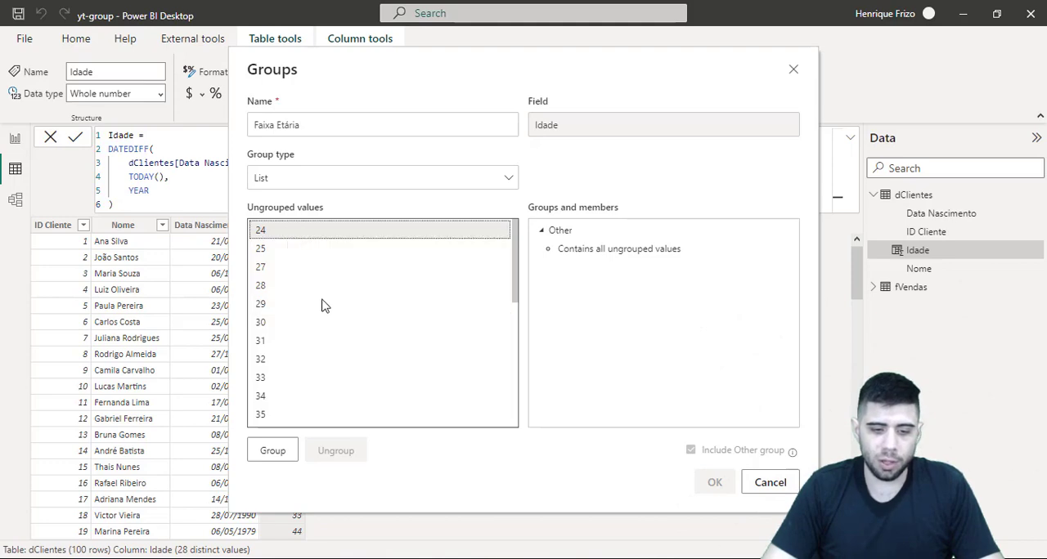
click(267, 229)
drag(224, 163, 336, 202)
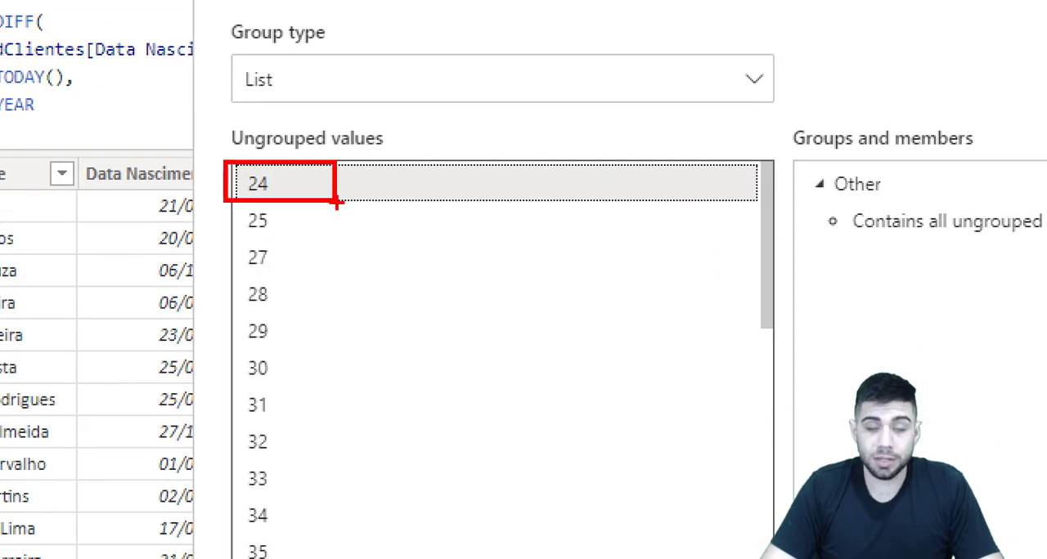
key(Escape)
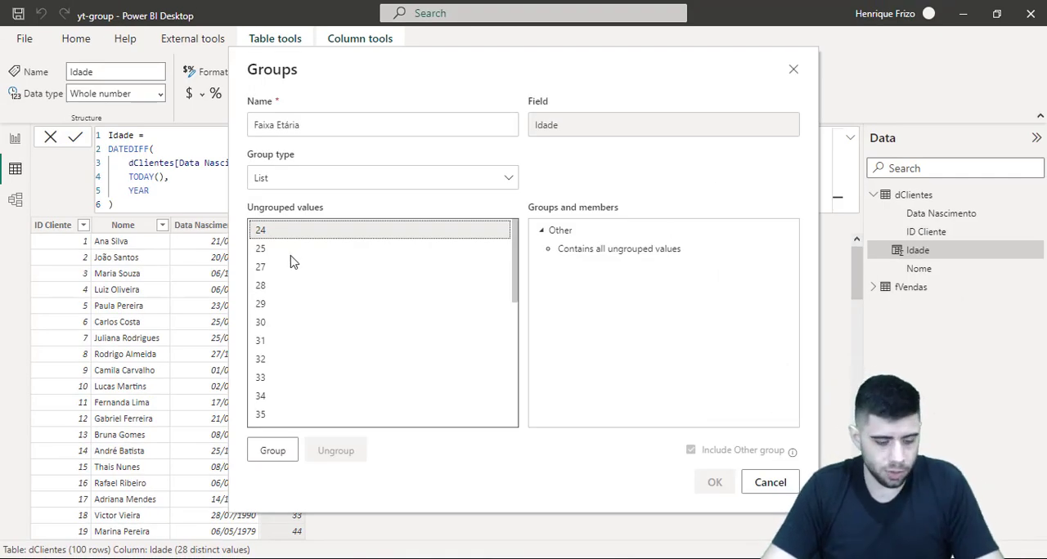
shift+click(274, 325)
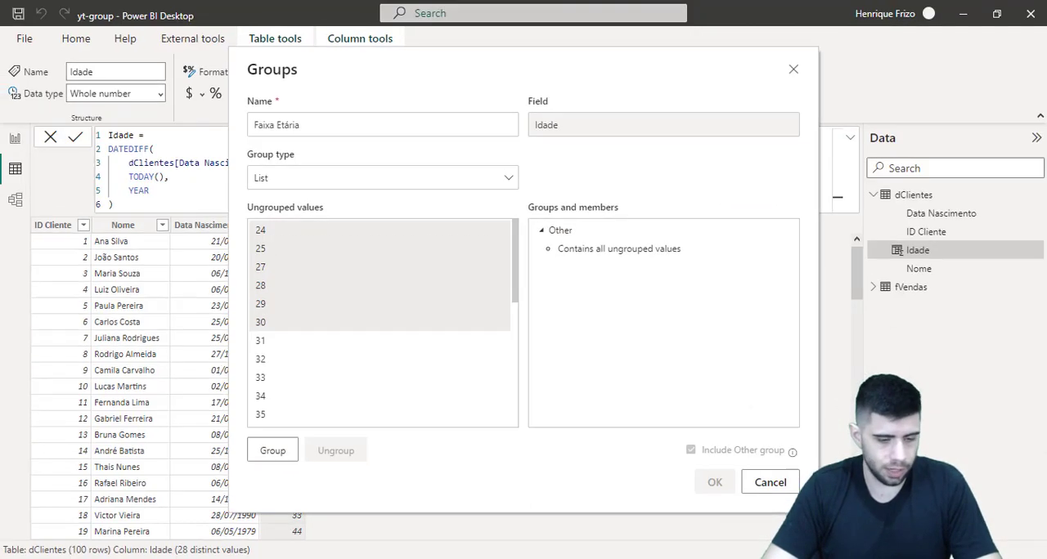
click(285, 452)
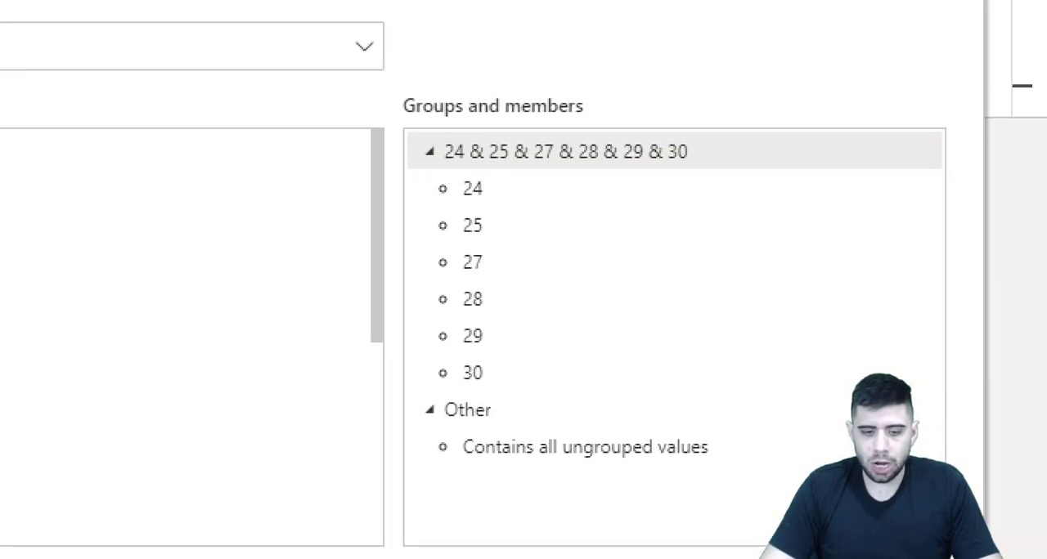
Rename the group containing ages 24 to 30 as De 24 a 30 anos
mouse_move(713, 123)
mouse_down()
mouse_move(708, 234)
mouse_move(771, 417)
mouse_move(678, 398)
mouse_up()
double_click(568, 159)
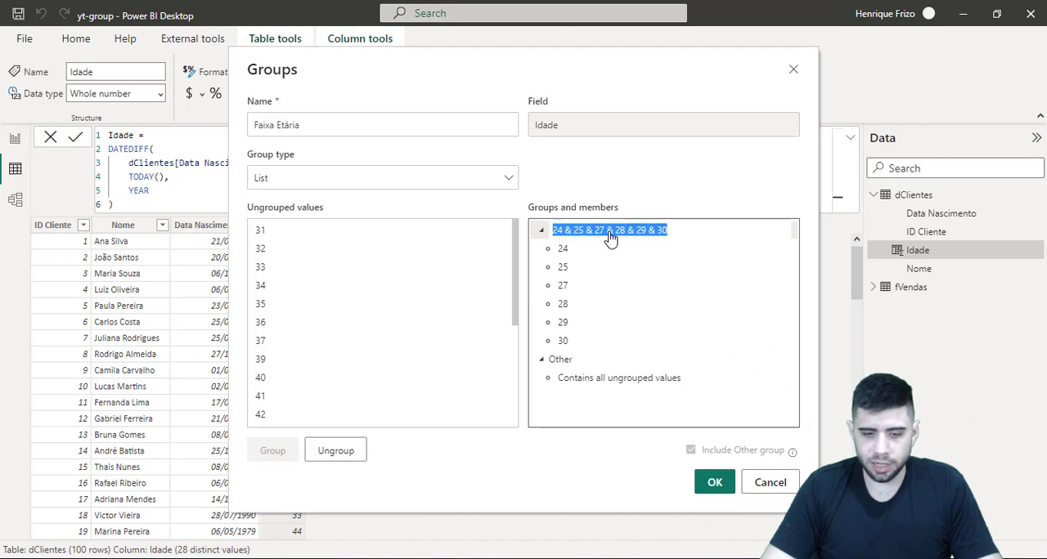
text(De 24 a 30 anos)
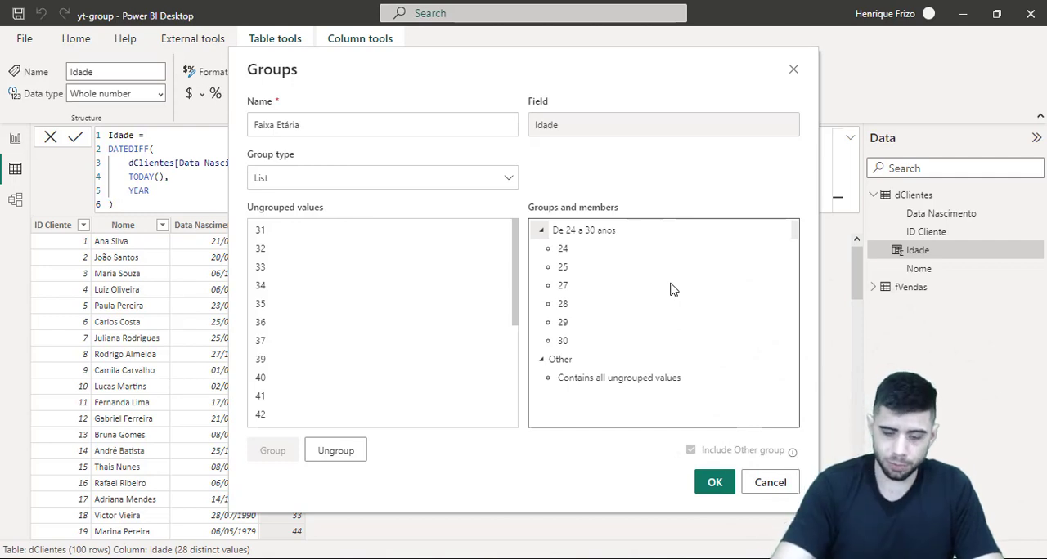
key(Return)
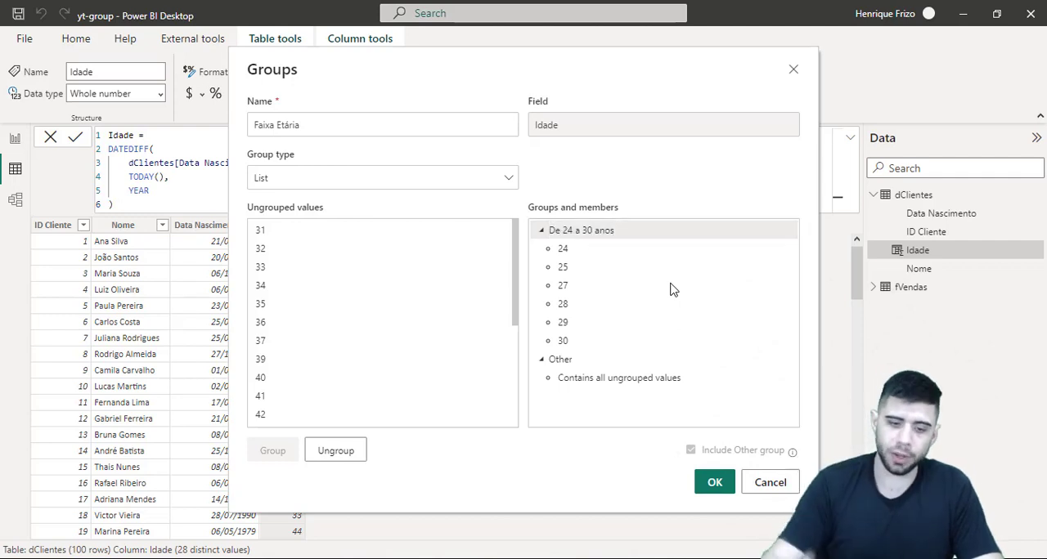
Group the ages from 31 to 35 and name the group De 31 a 35 anos
click(278, 232)
shift+click(284, 306)
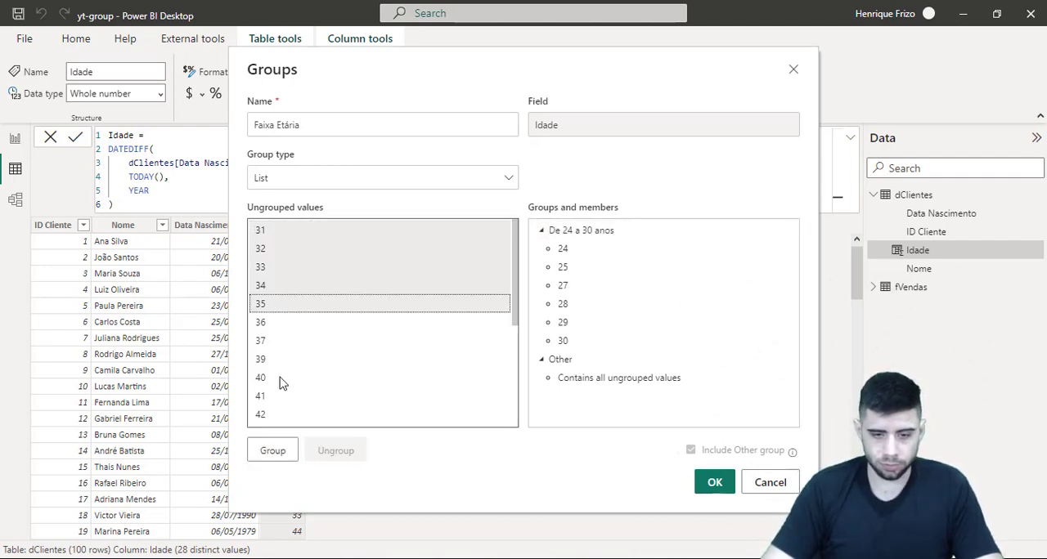
click(272, 451)
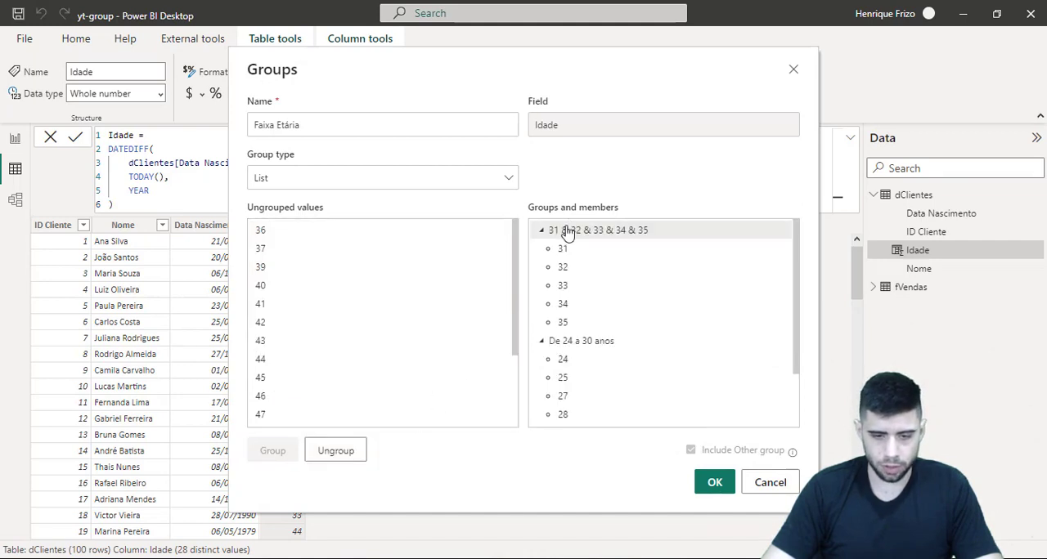
double_click(568, 232)
text(De 31 a)
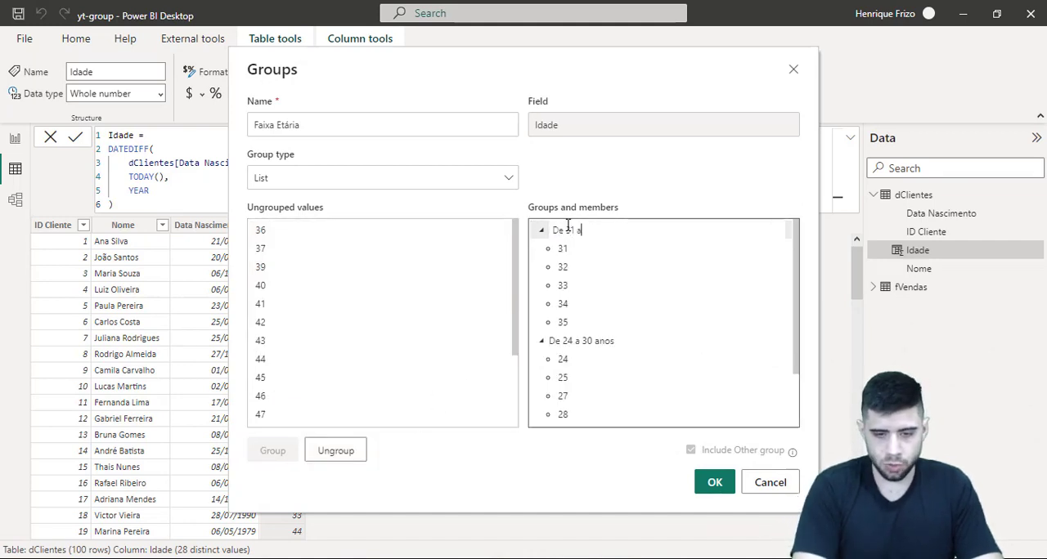
text( 35)
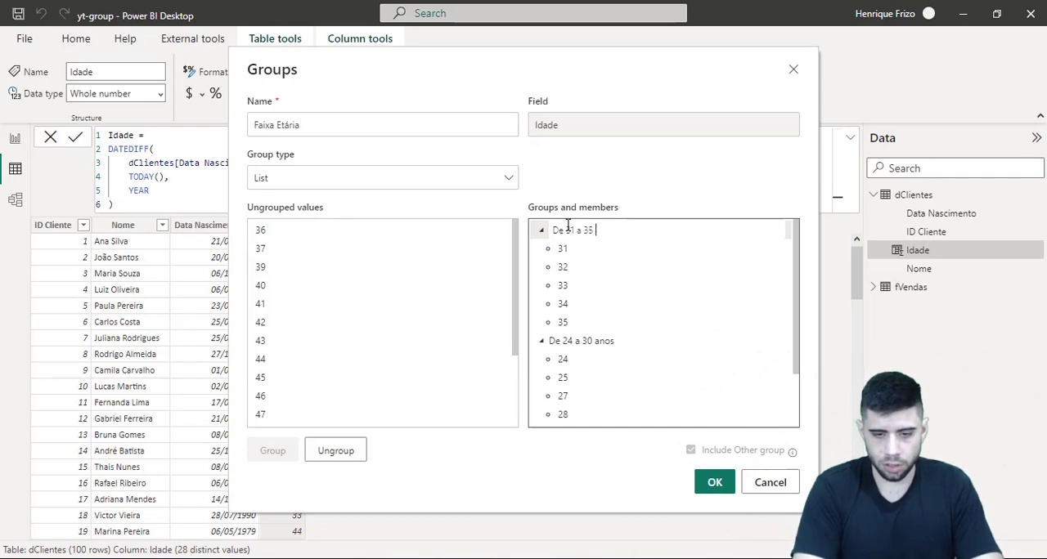
text( anos)
key(Return)
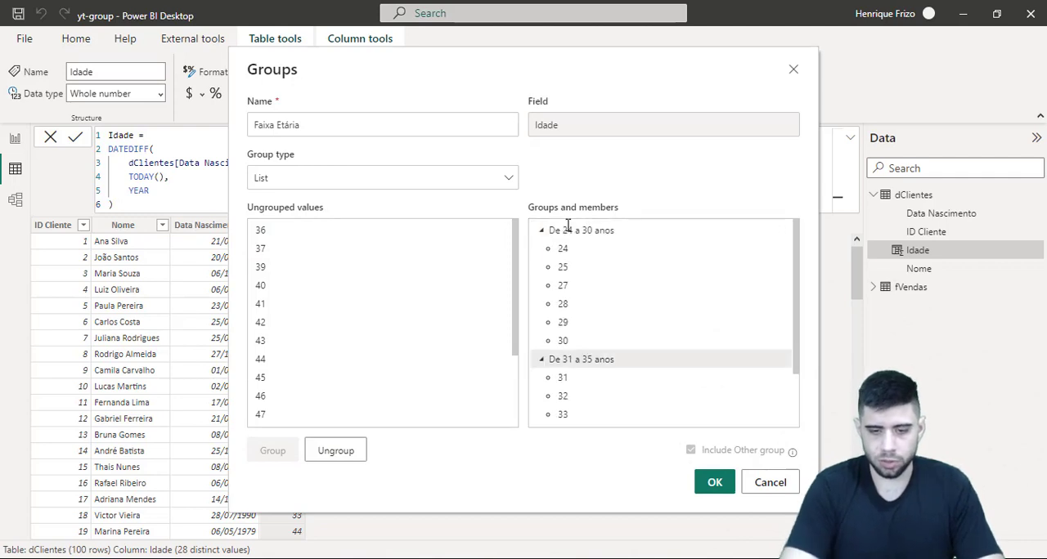
Group the ages from 36 to 40 and name the group De 36 a 40 anos
click(323, 235)
shift+click(296, 288)
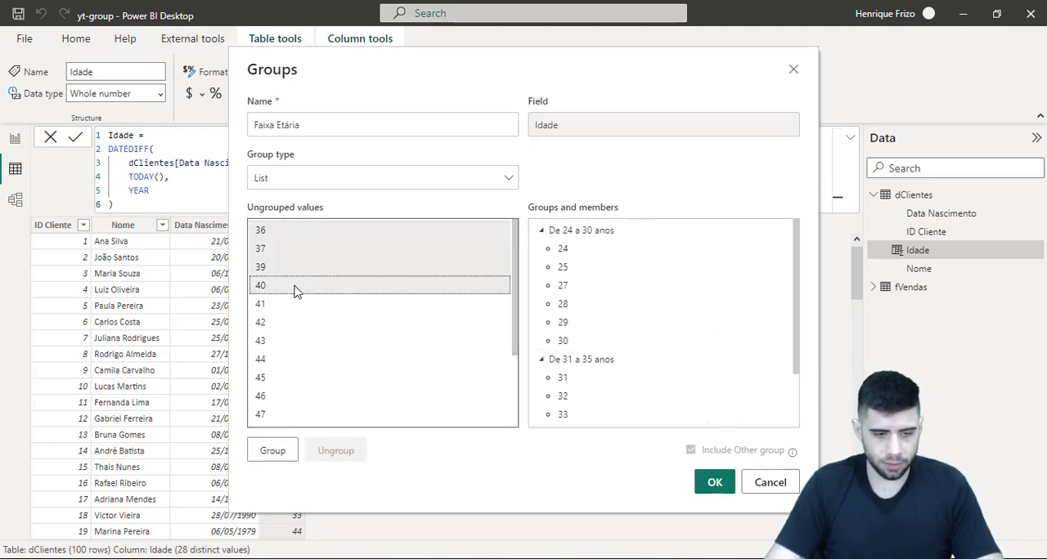
click(273, 452)
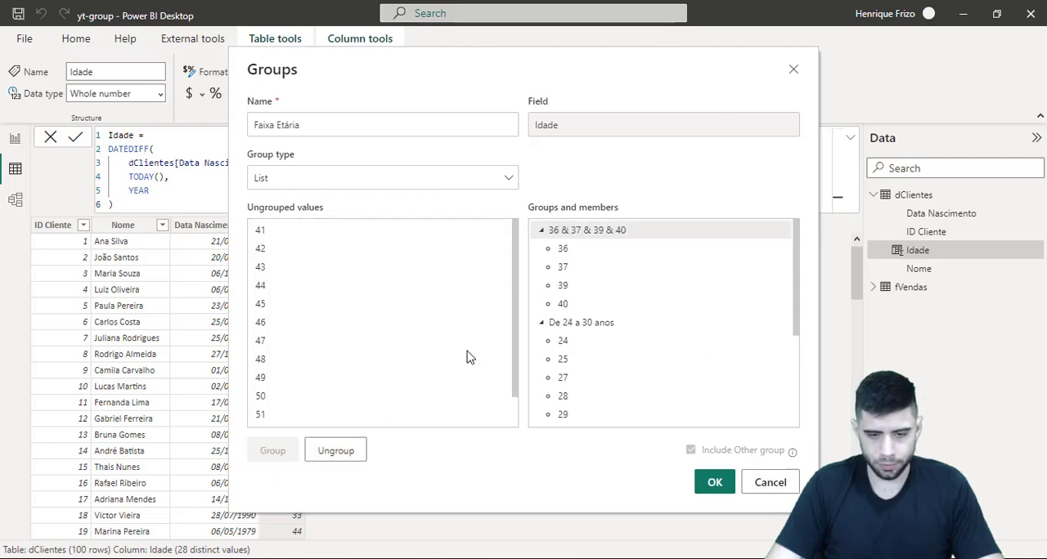
double_click(579, 232)
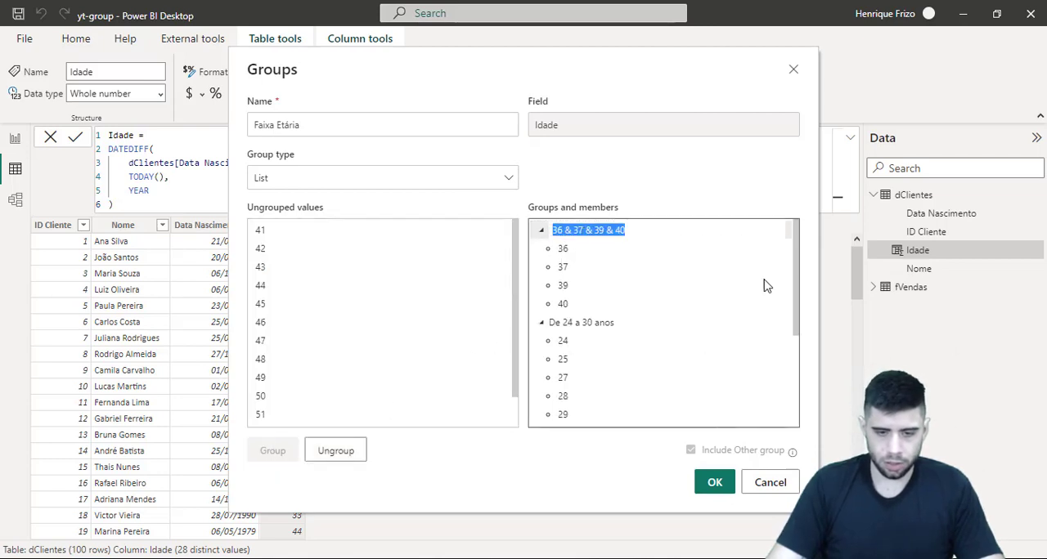
text(De 36 a 40 anos)
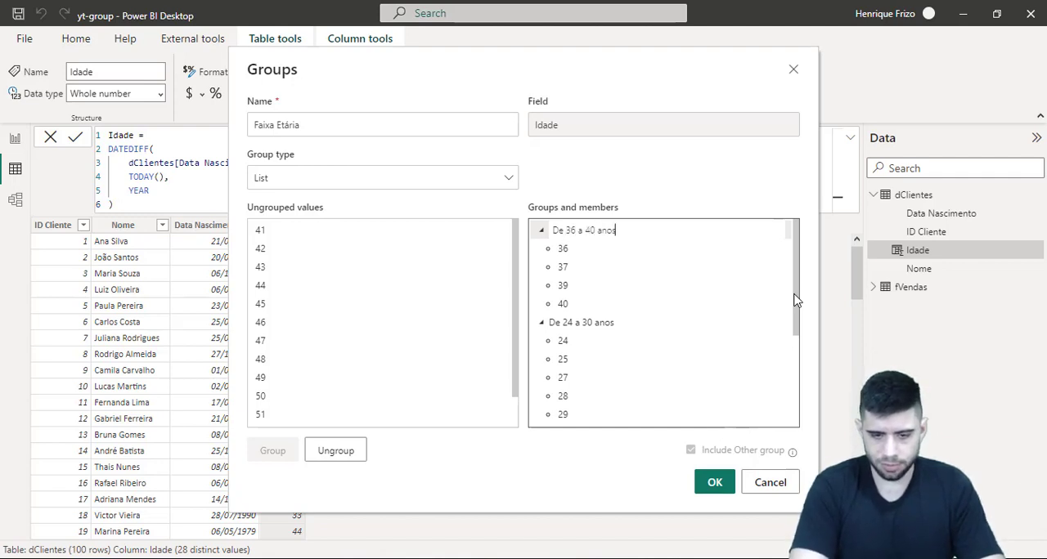
key(Return)
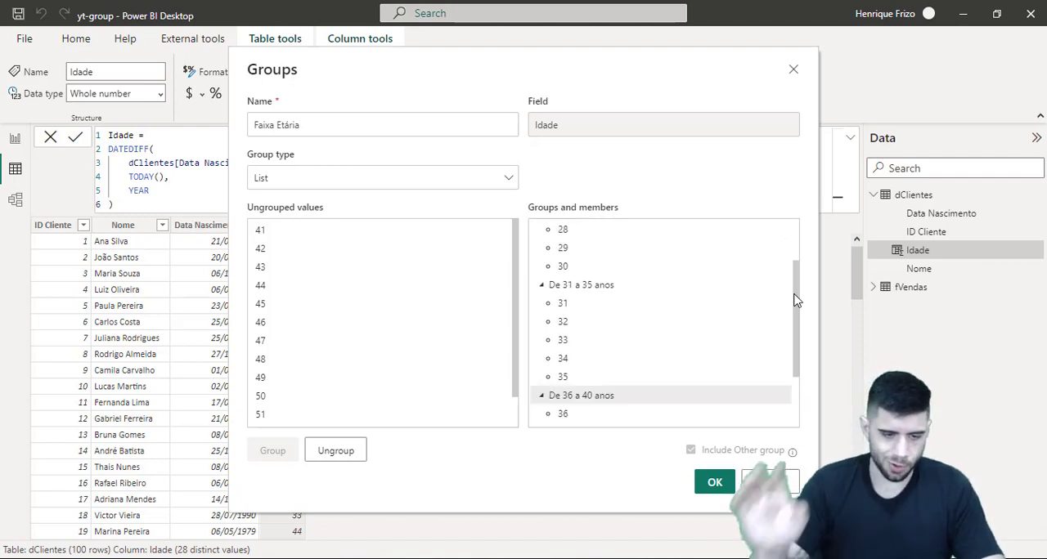
Group the ages from 41 to 45 and name the group De 41 a 45 anos
click(307, 235)
shift+click(280, 304)
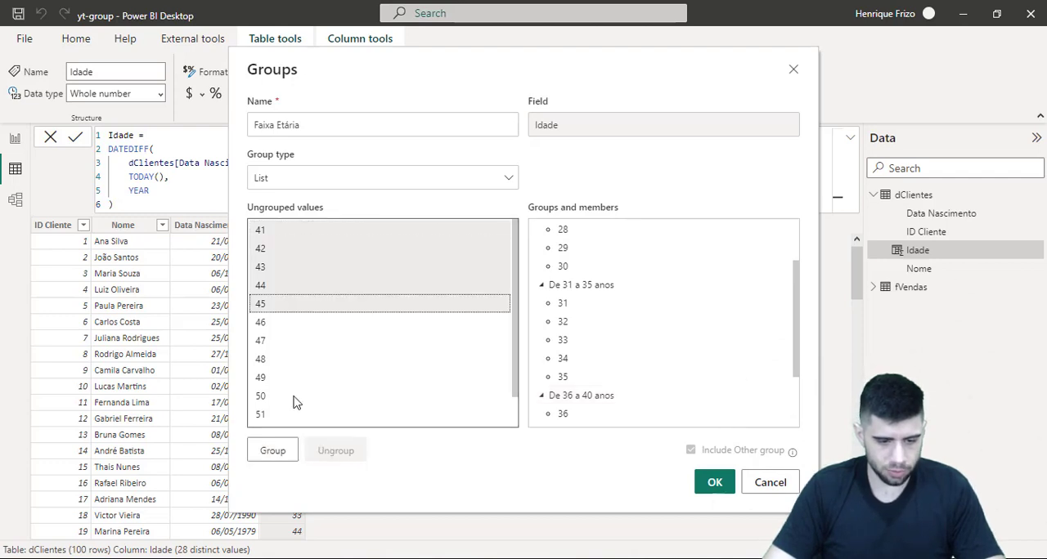
click(275, 450)
double_click(599, 232)
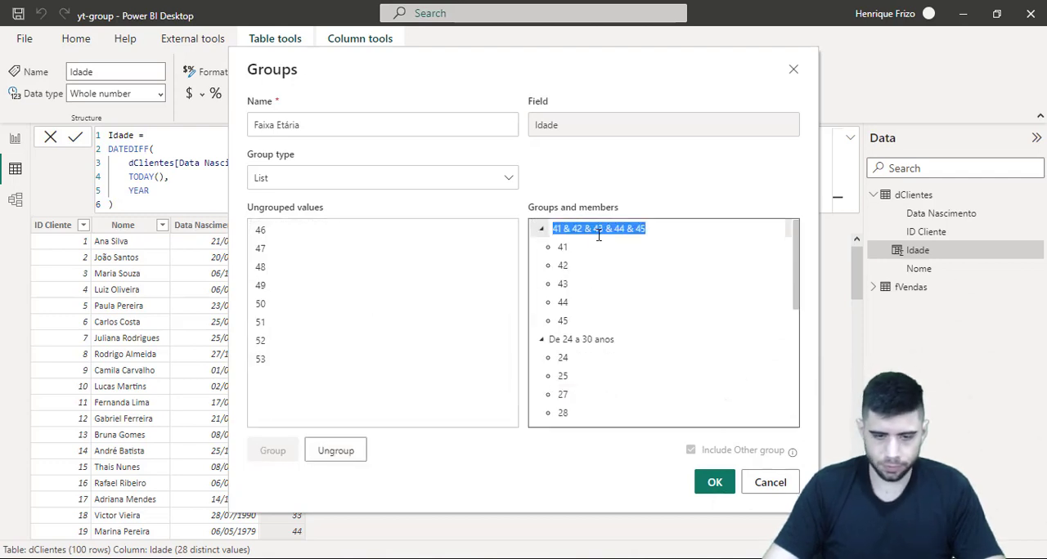
text(De )
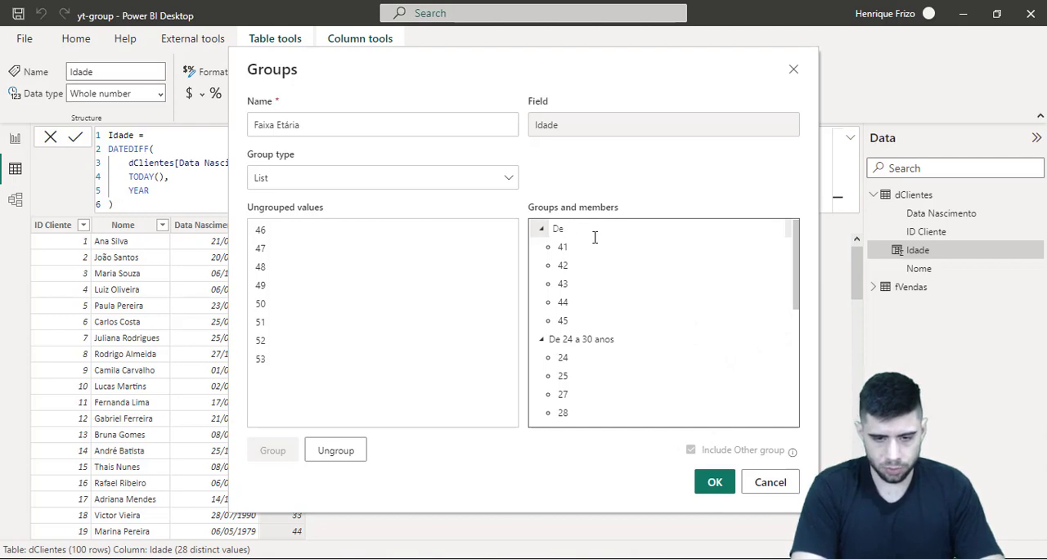
text(41 a 35)
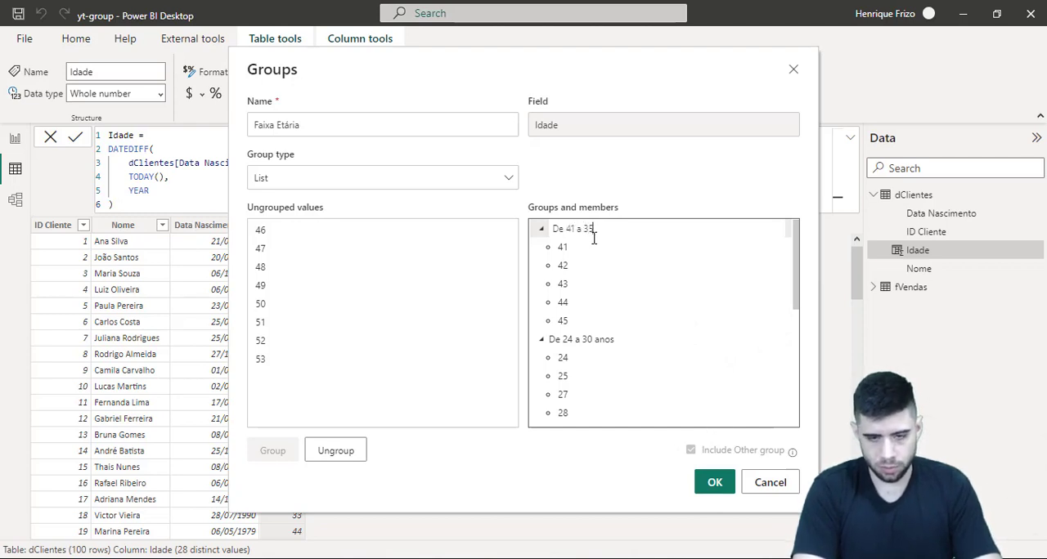
text(45 anos)
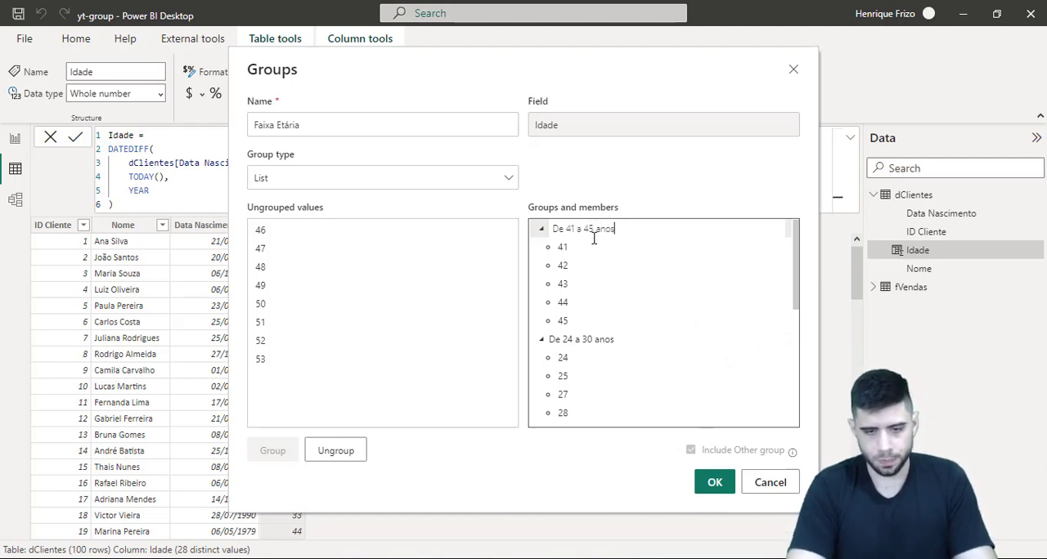
key(Return)
Group the remaining ages from 46 to 53 as Acima de 46 anos and create the Faixa Etária data group
click(374, 243)
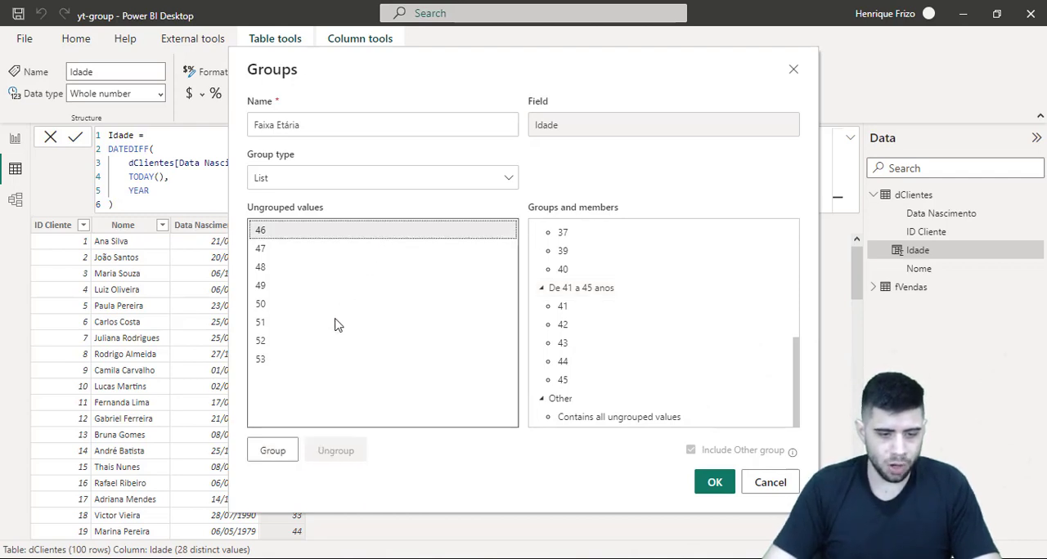
shift+click(291, 358)
click(282, 459)
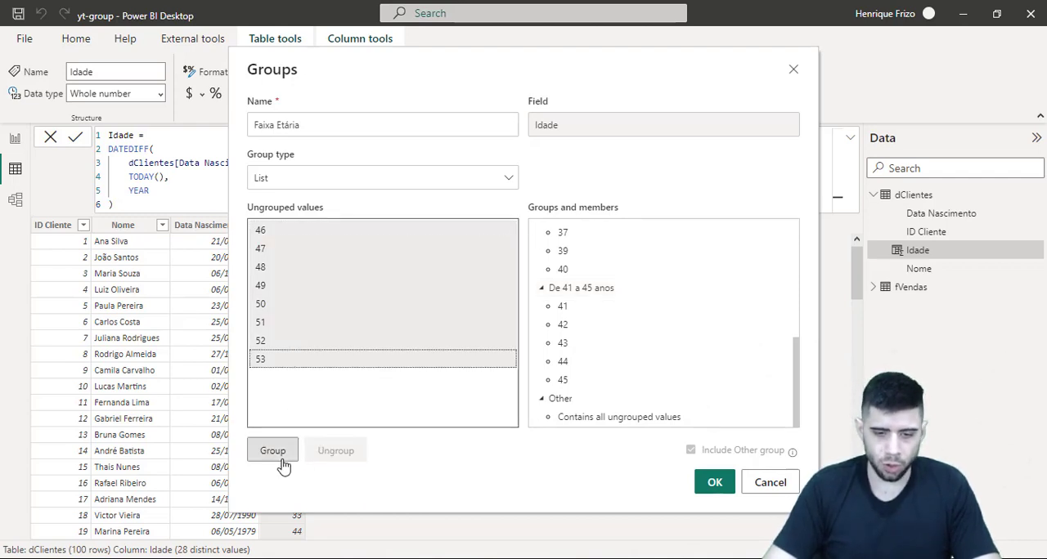
double_click(585, 231)
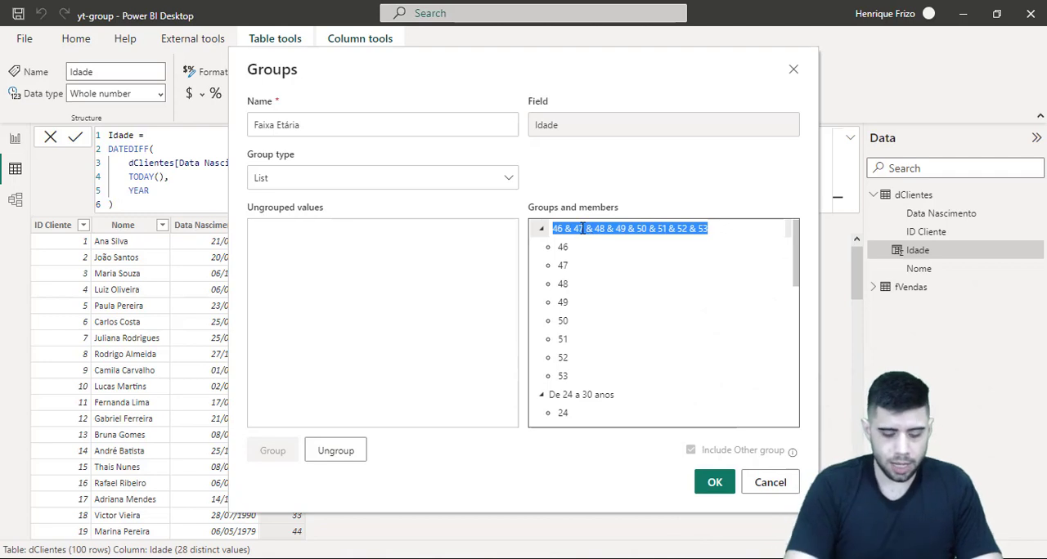
text(Acima de 4)
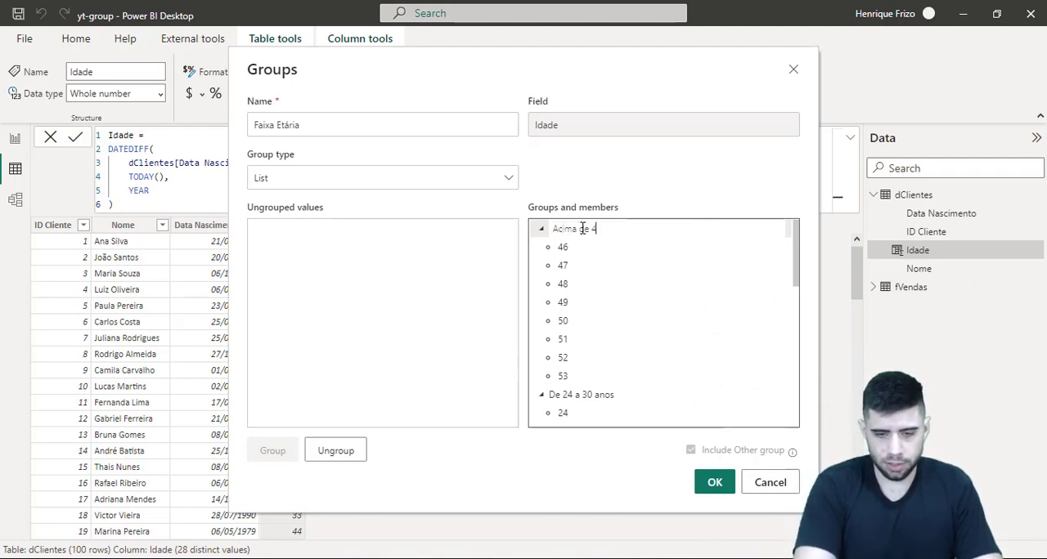
text(5)
key(BackSpace)
key(BackSpace)
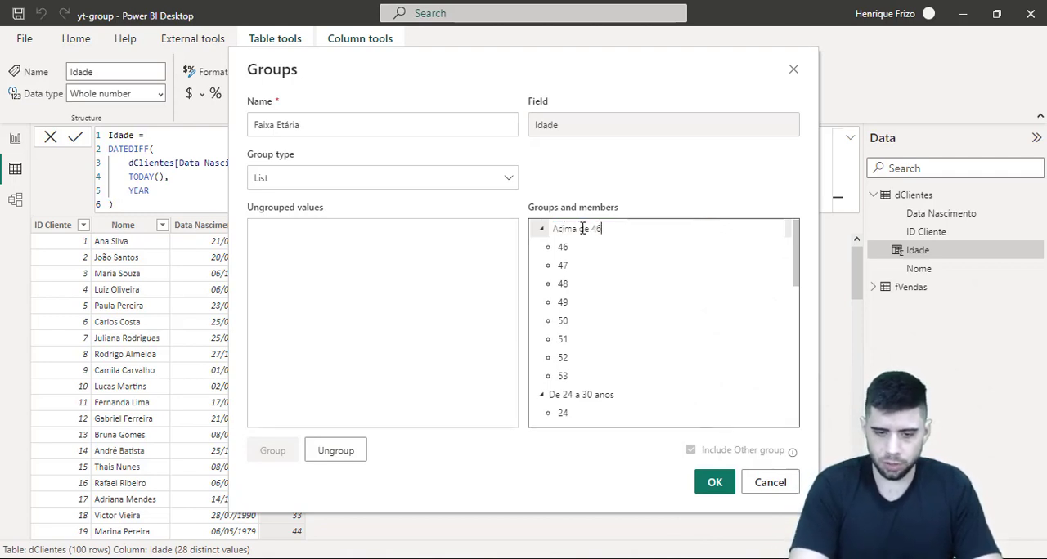
text(46 anos)
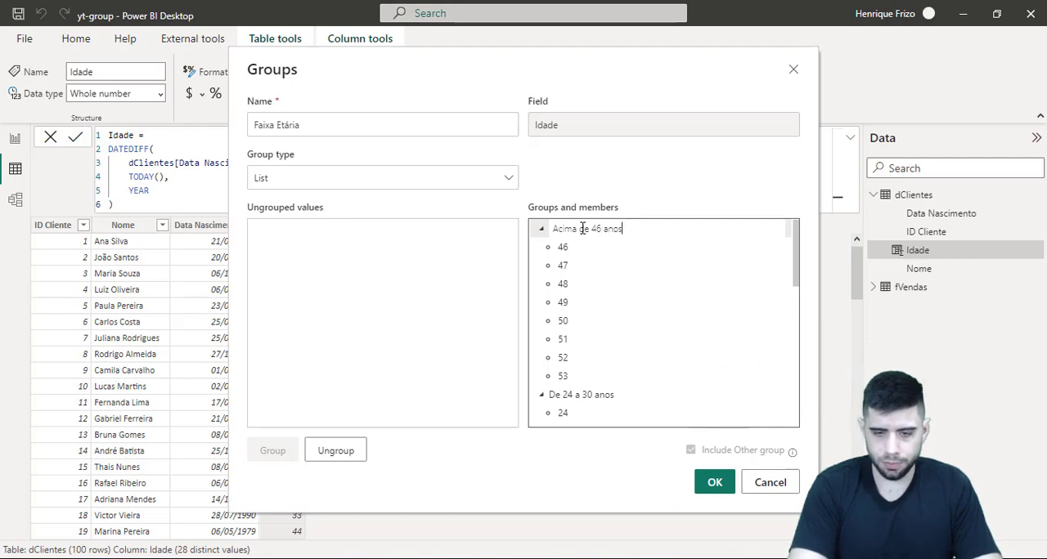
key(Return)
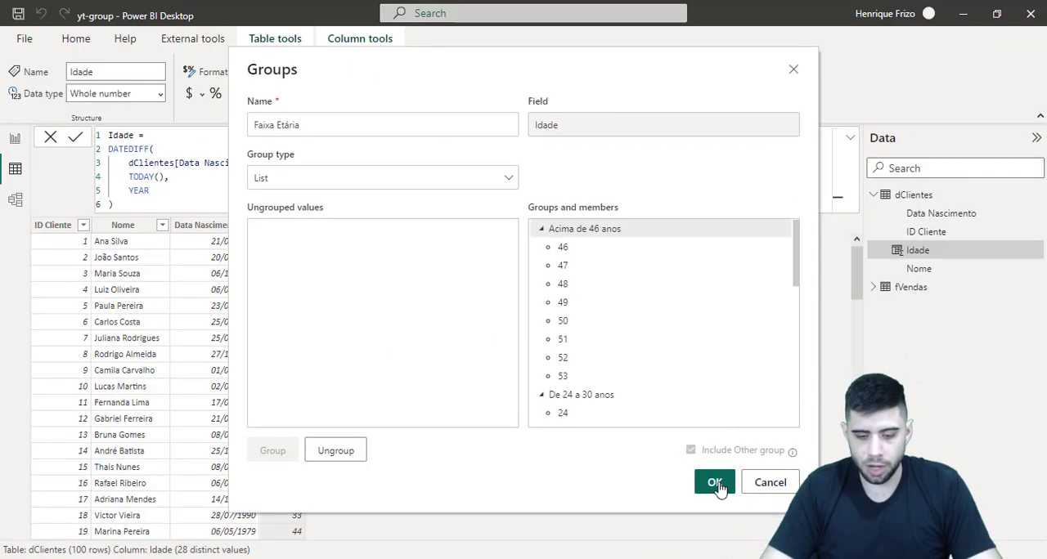
click(679, 471)
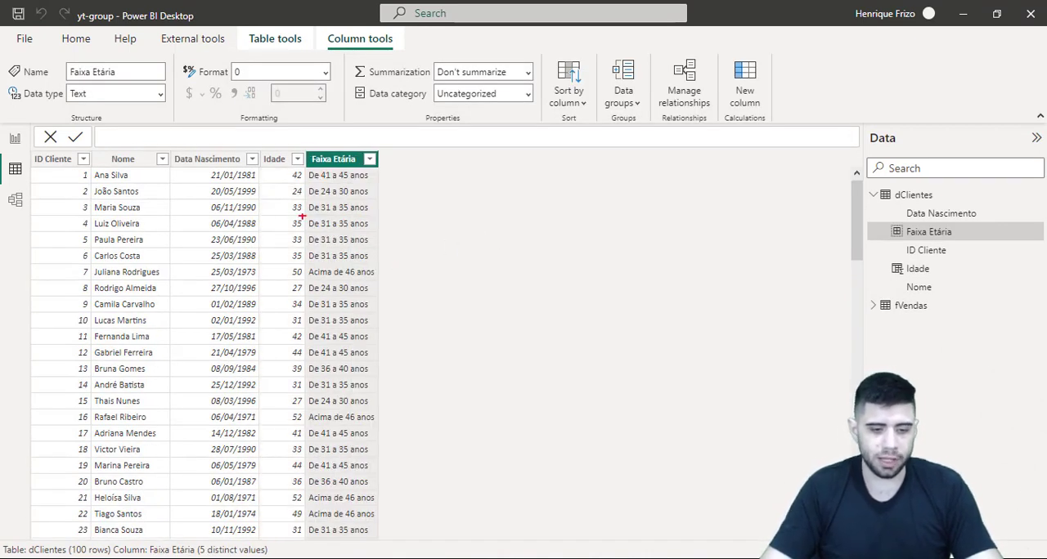
mouse_move(301, 144)
mouse_down()
mouse_move(385, 307)
mouse_move(407, 306)
mouse_up()
key(Escape)
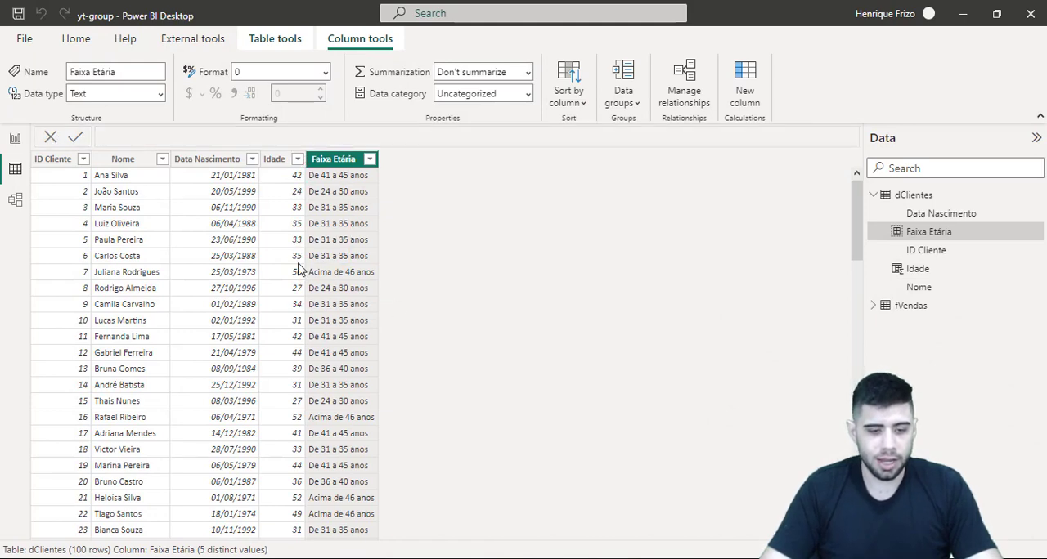
key(ctrl+1)
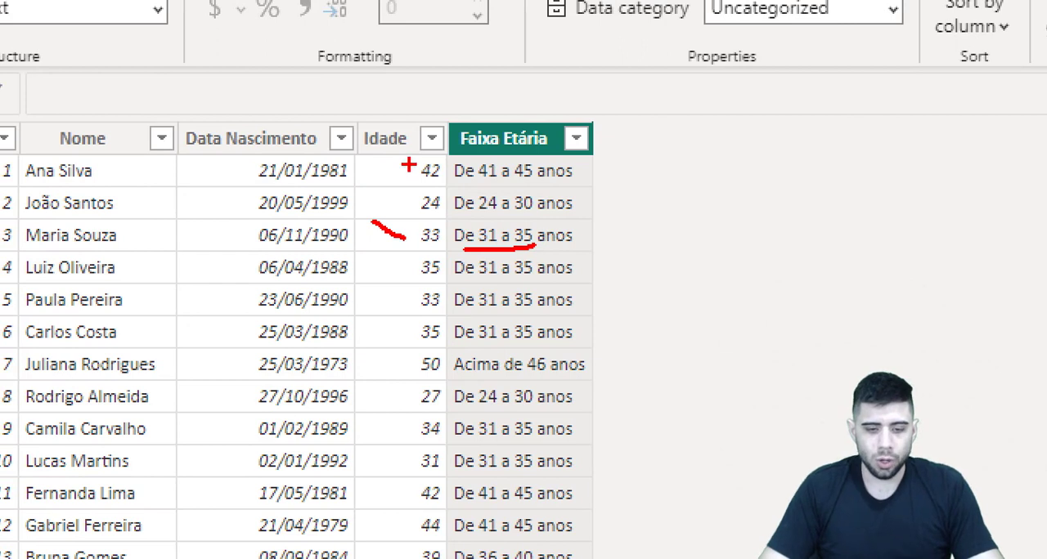
drag(470, 190, 628, 184)
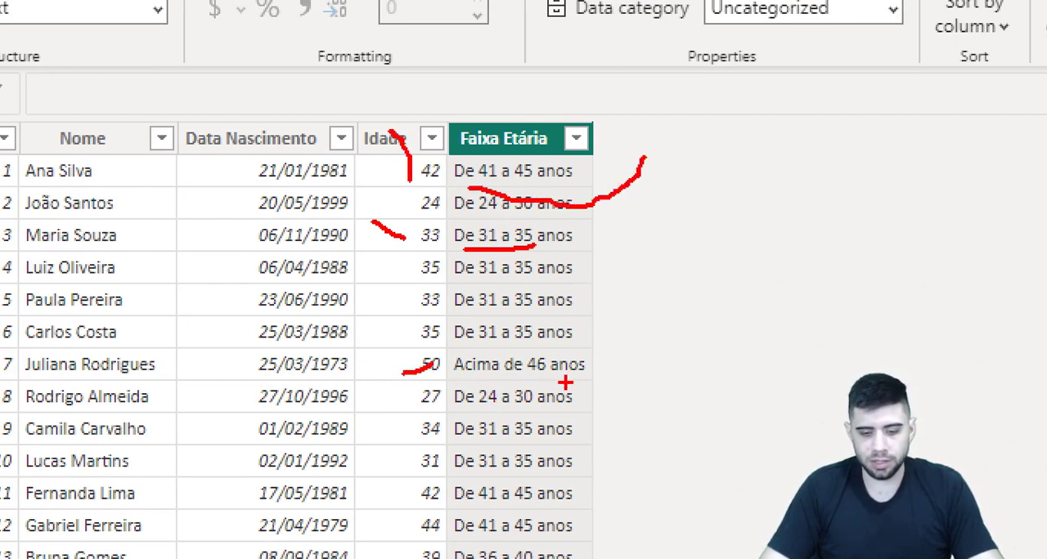
drag(568, 375, 695, 249)
key(Escape)
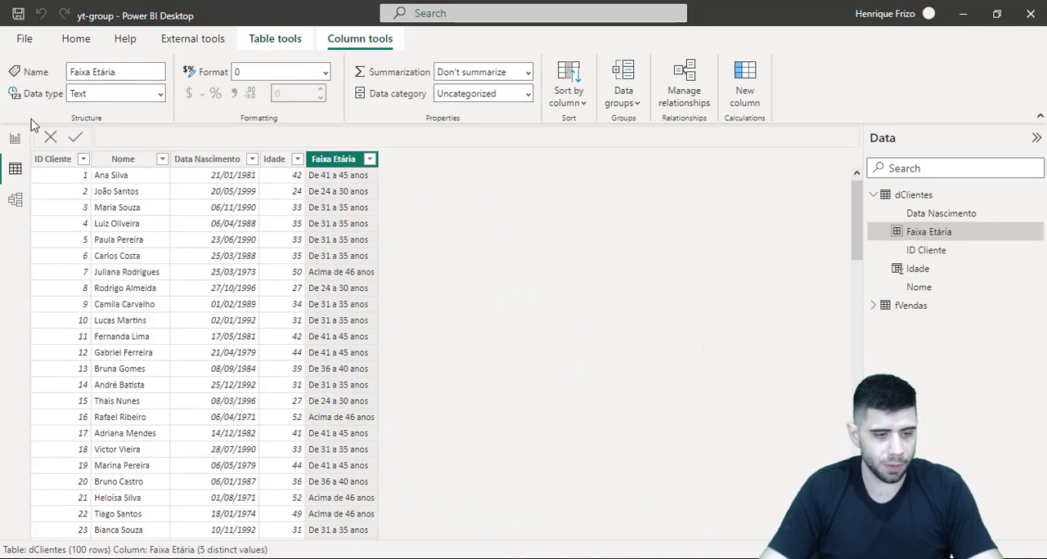
Add a clustered column chart to the Análise Faixa Etária report page and enlarge its height to about half the page
click(15, 138)
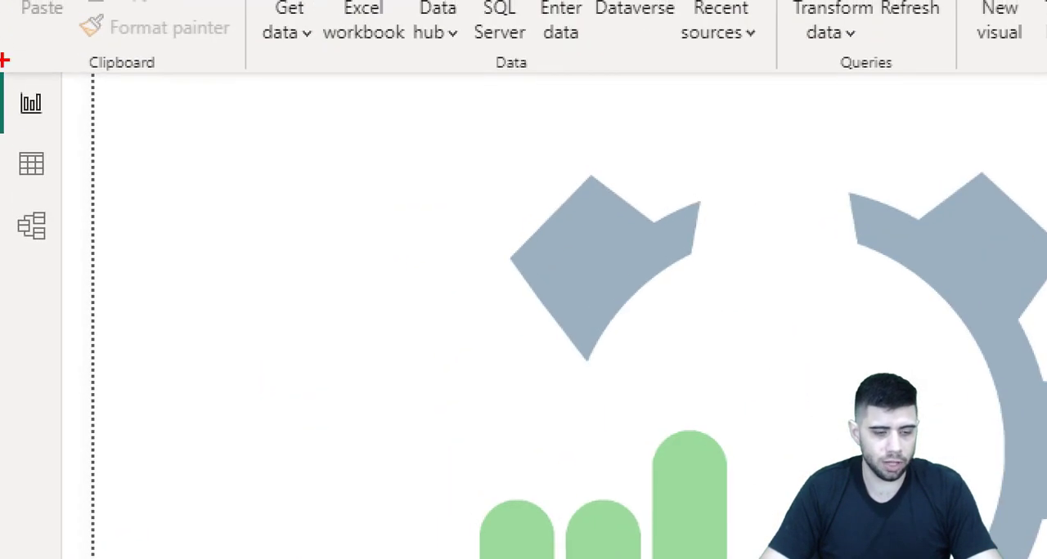
drag(4, 60, 131, 128)
key(Escape)
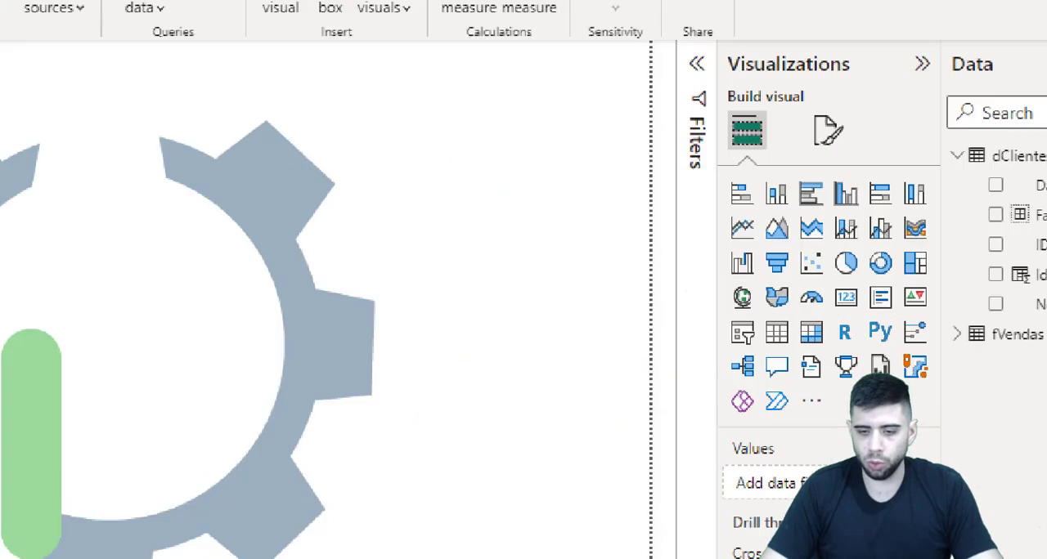
drag(822, 169, 867, 221)
key(Escape)
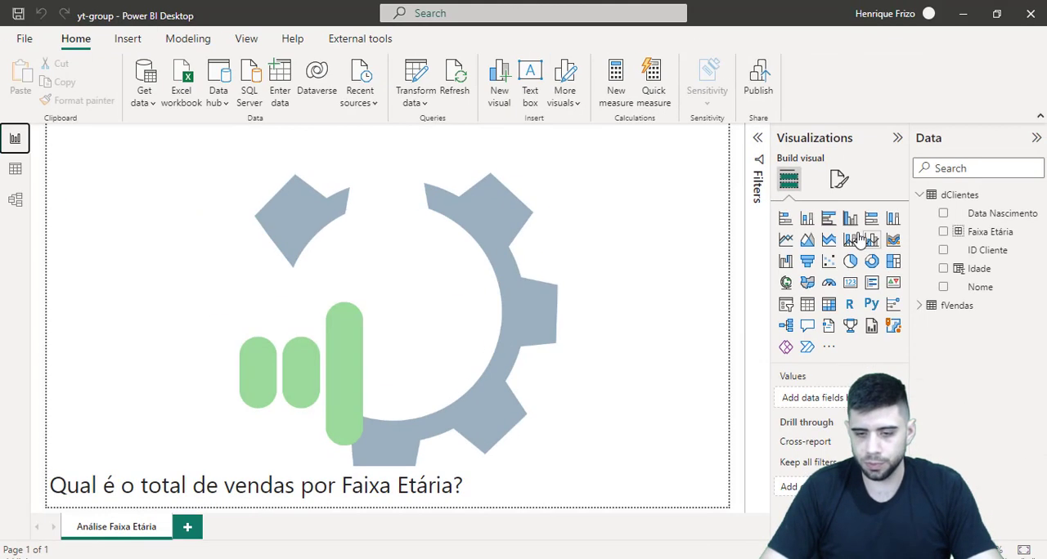
click(850, 219)
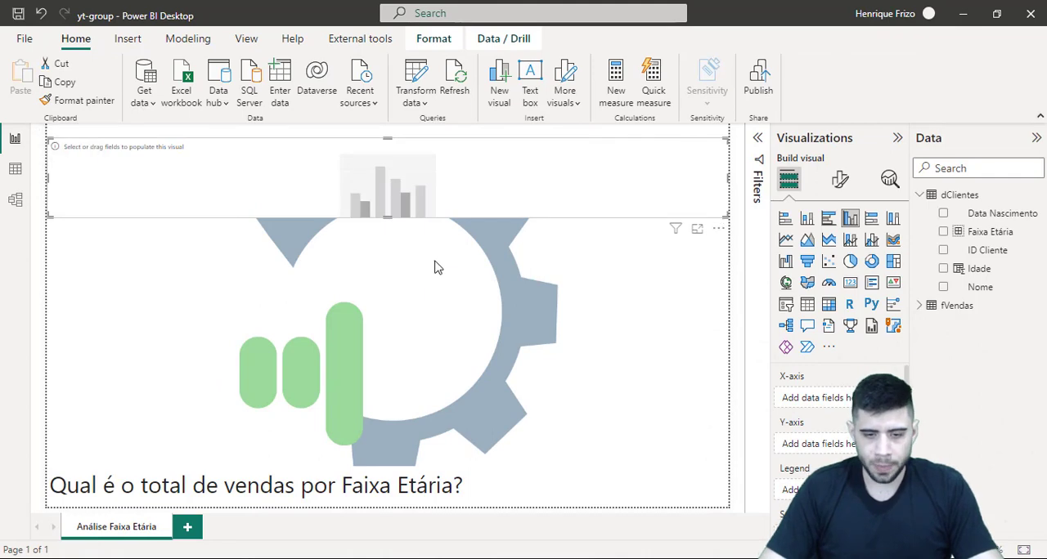
drag(389, 217, 393, 349)
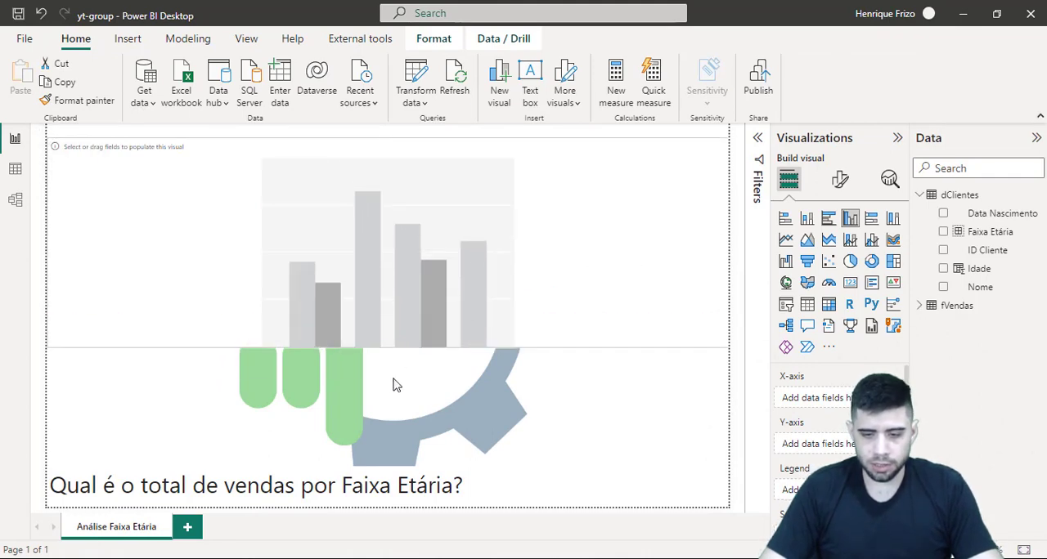
drag(396, 386, 402, 333)
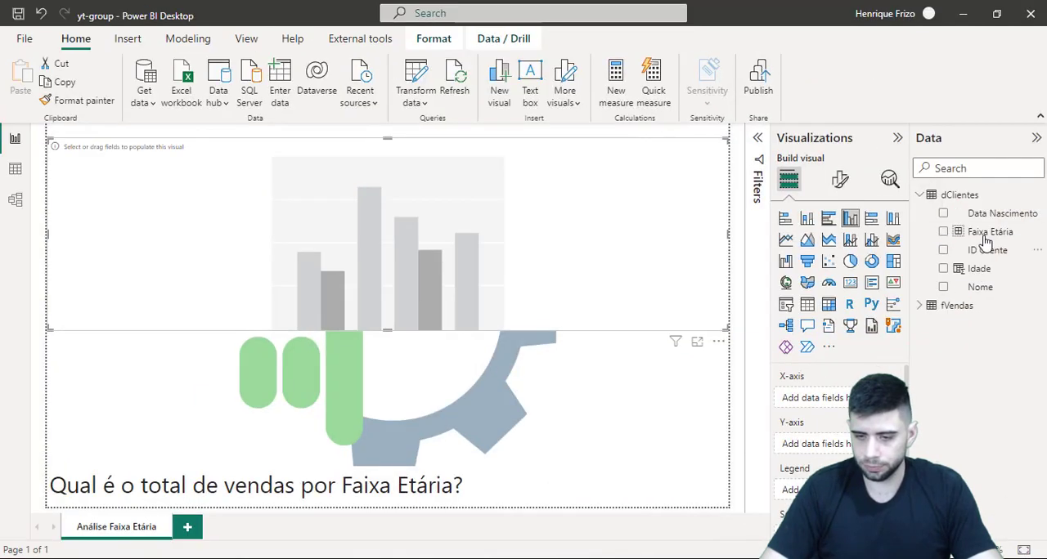
Plot Venda from fVendas on the chart's Y-axis by Faixa Etária on the X-axis, and shift the chart slightly down the page
drag(984, 237, 826, 404)
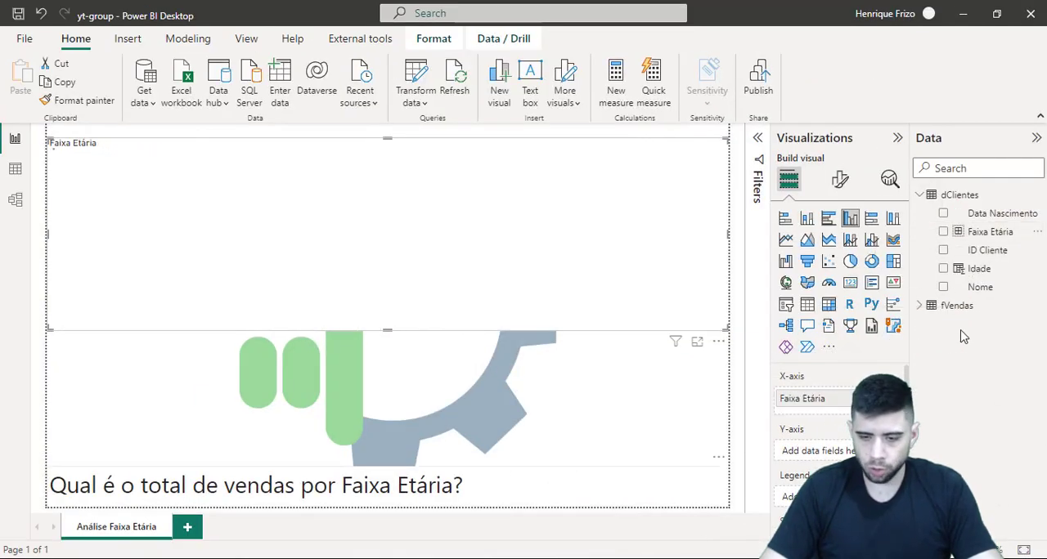
click(921, 308)
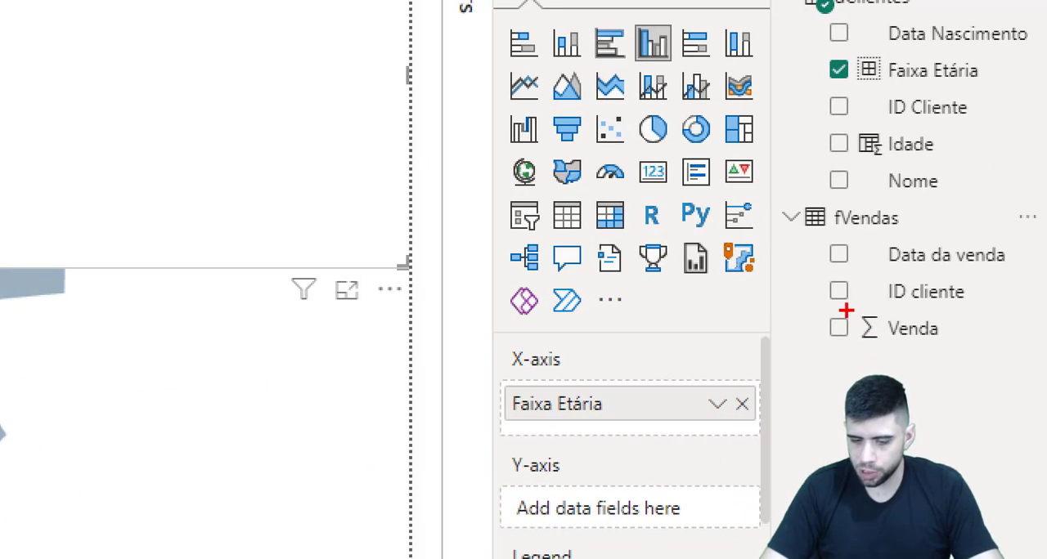
drag(801, 305, 973, 350)
key(Escape)
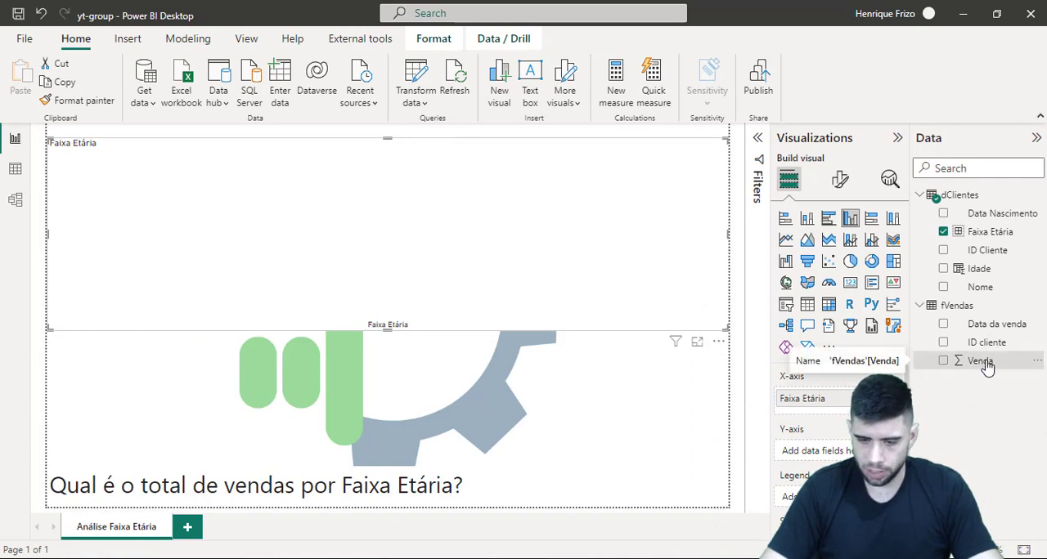
drag(989, 367, 810, 452)
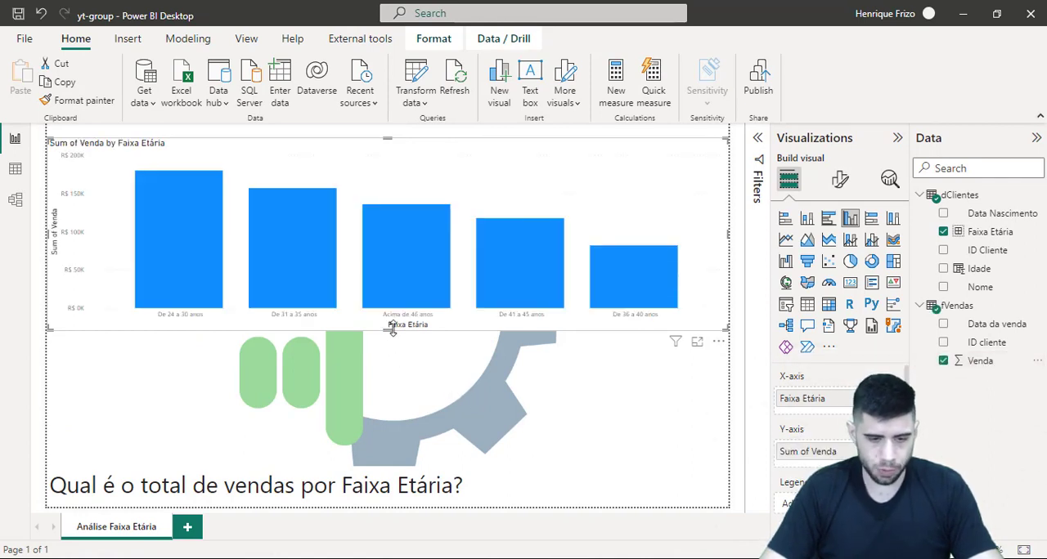
mouse_move(393, 341)
mouse_down()
mouse_move(390, 366)
mouse_move(400, 346)
mouse_up()
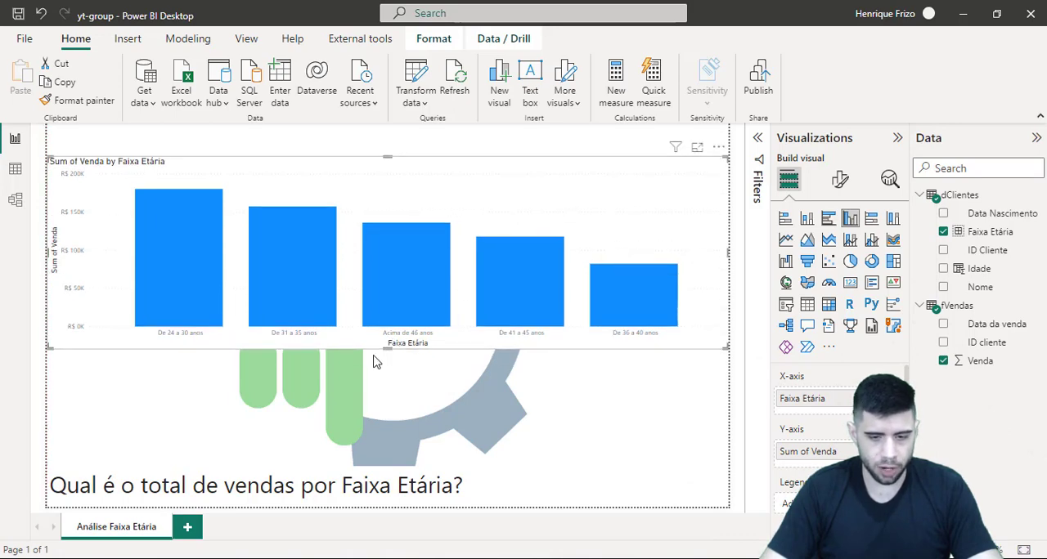